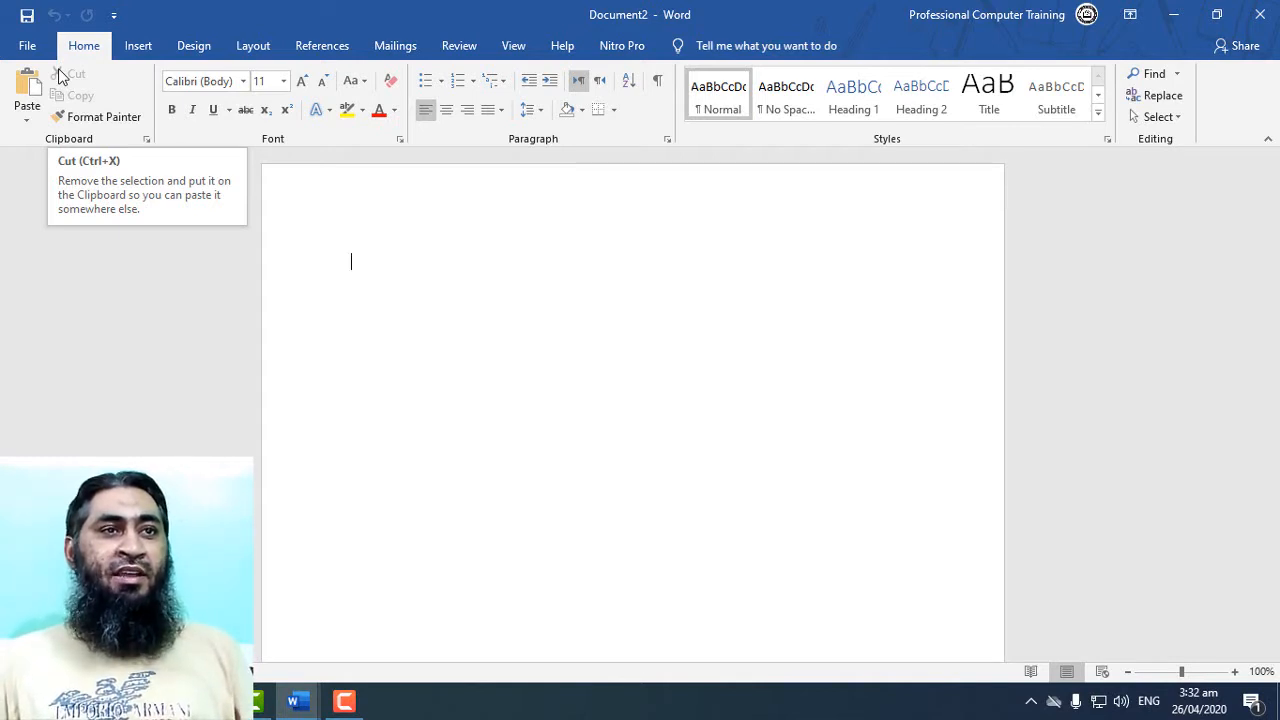
Insert the built-in Filigree cover page into the blank document.
{"action": "left_click", "coordinate": [135, 47]}
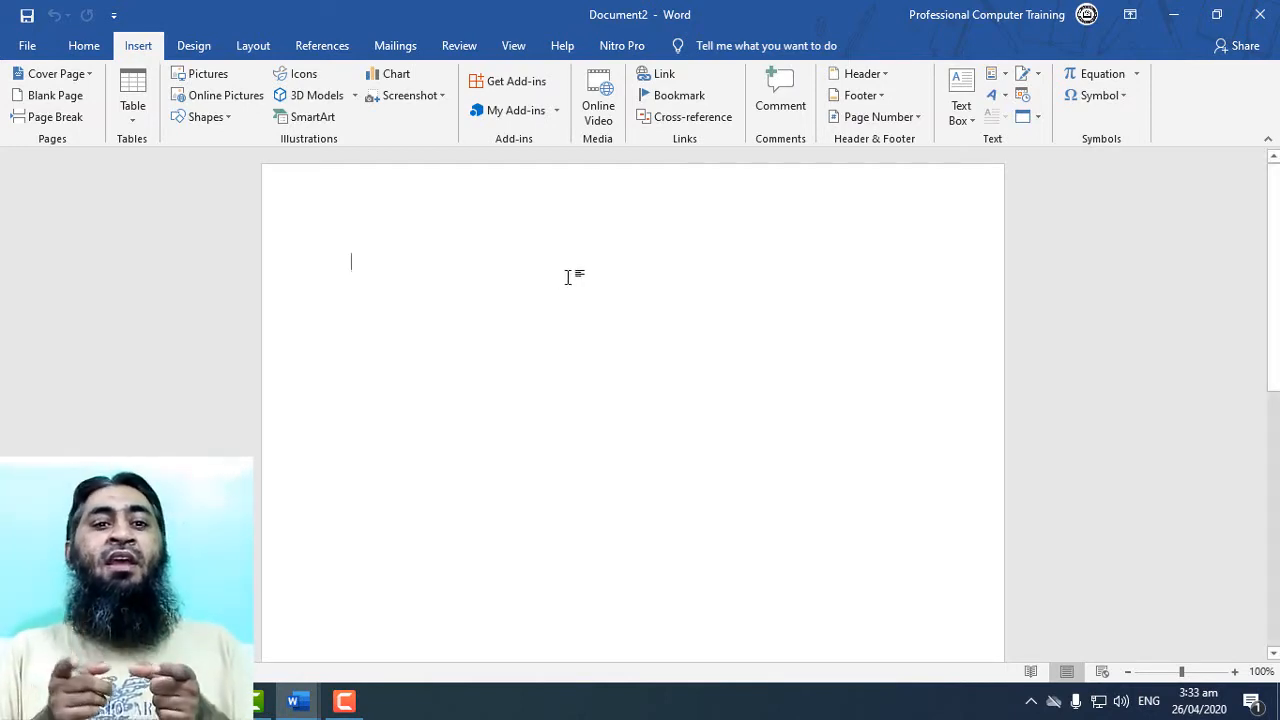
{"action": "left_click", "coordinate": [78, 79]}
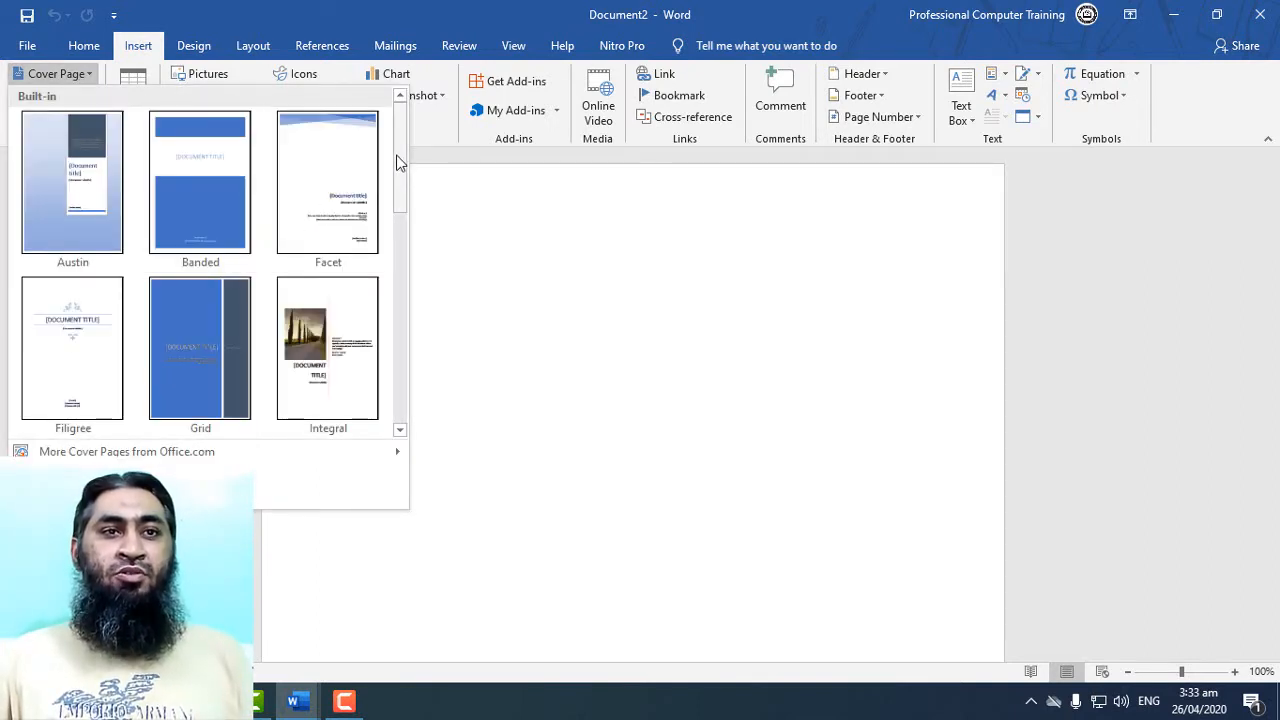
{"action": "scroll", "coordinate": [397, 191], "scroll_direction": "down", "scroll_amount": 2}
{"action": "scroll", "coordinate": [399, 262], "scroll_direction": "down", "scroll_amount": 5}
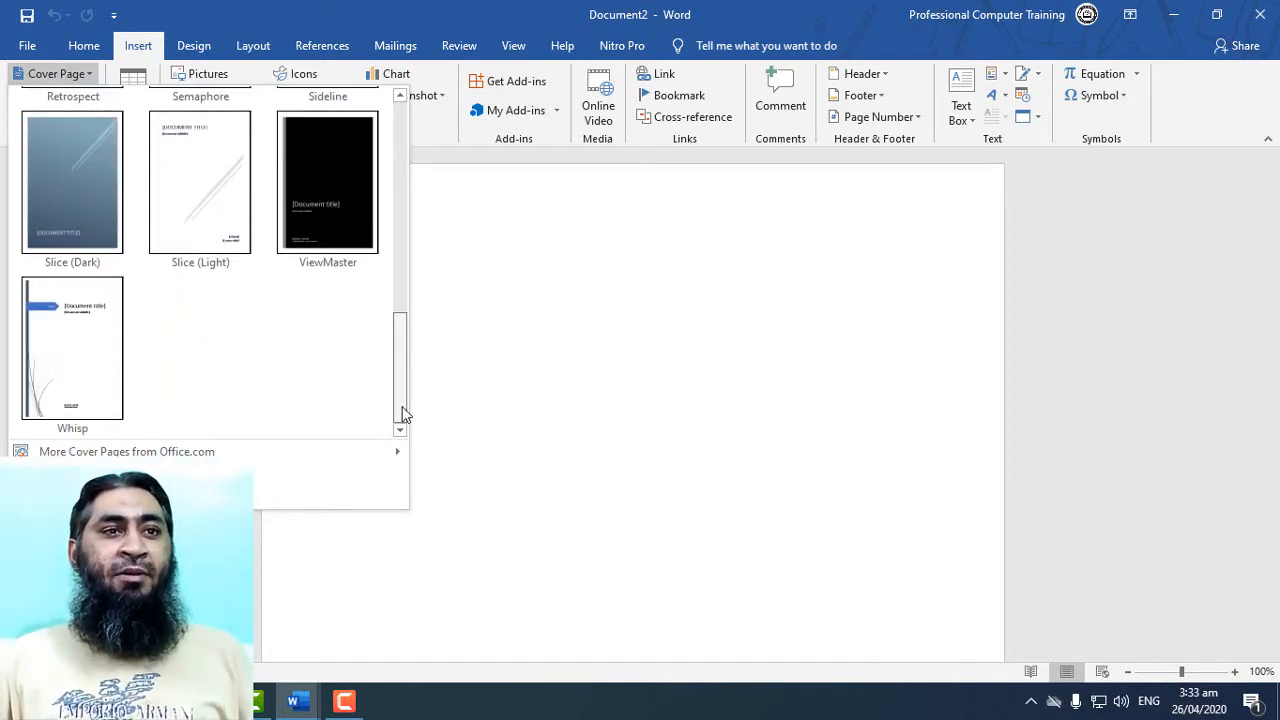
{"action": "left_click_drag", "start_coordinate": [405, 413], "coordinate": [397, 84]}
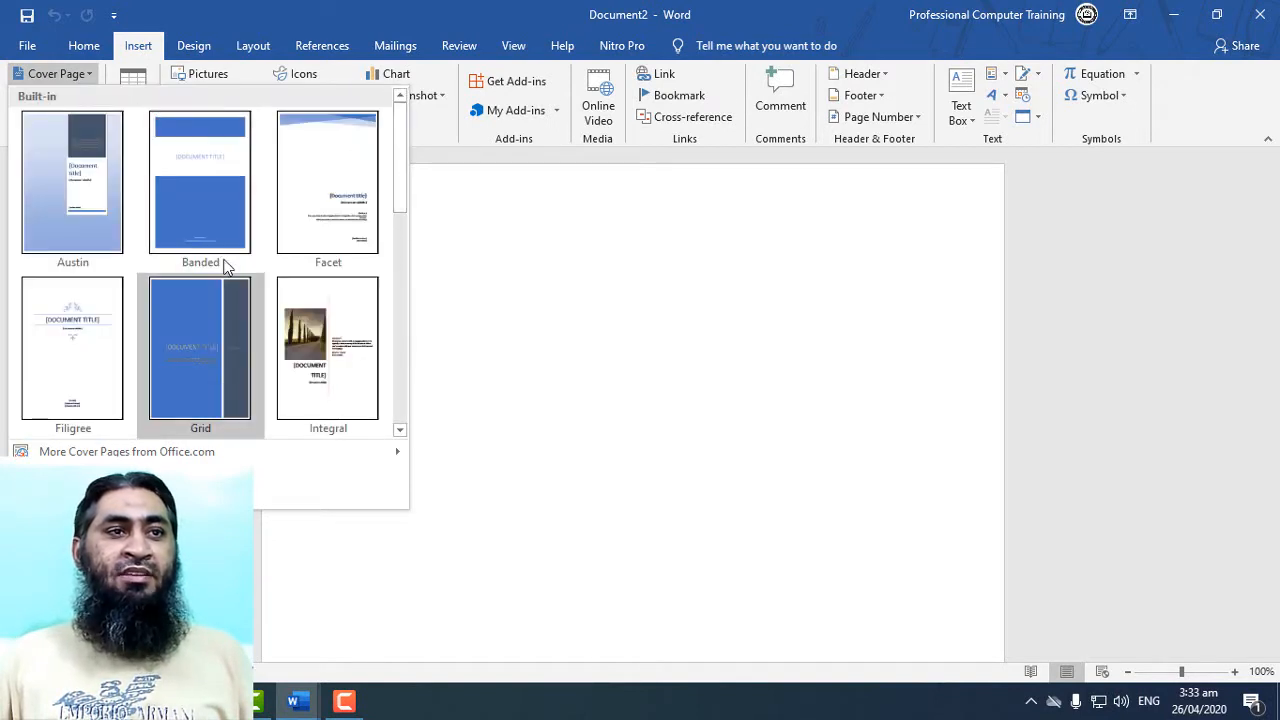
{"action": "scroll", "coordinate": [236, 266], "scroll_direction": "down", "scroll_amount": 5}
{"action": "scroll", "coordinate": [238, 268], "scroll_direction": "up", "scroll_amount": 5}
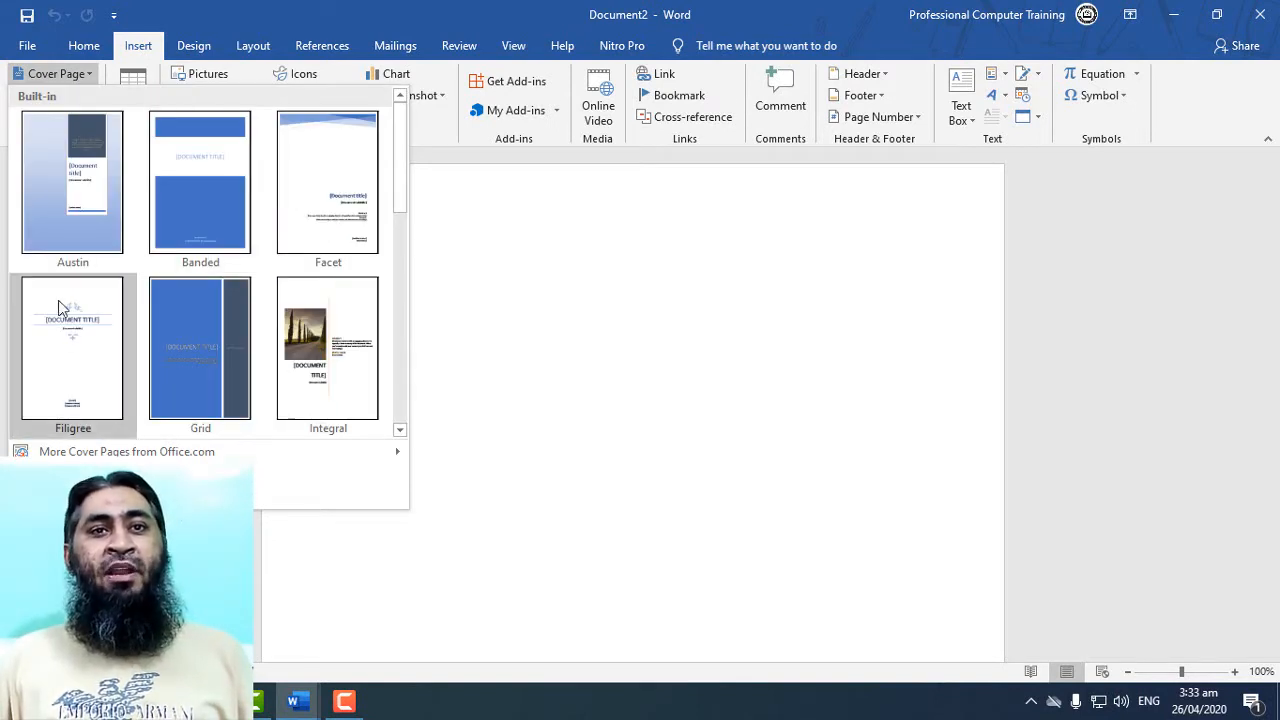
{"action": "left_click", "coordinate": [65, 336]}
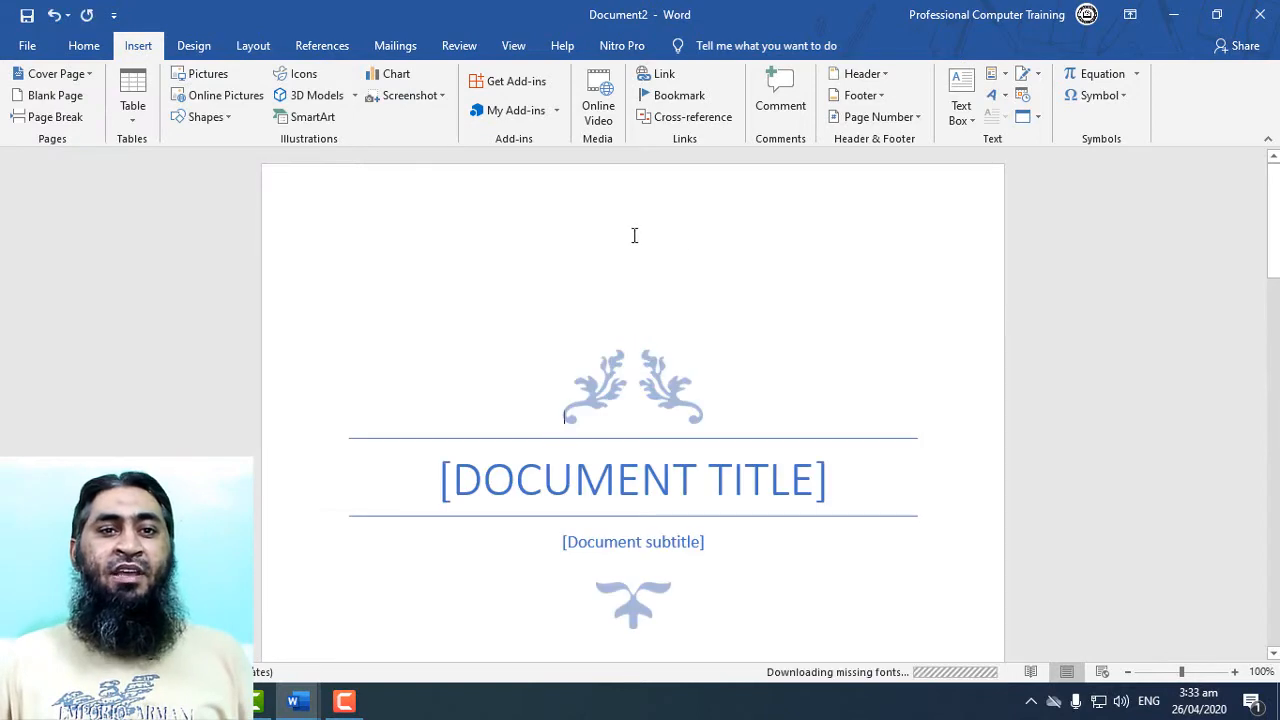
Fill in the cover page's document title as "MICROSOFT OFFICE".
{"action": "scroll", "coordinate": [586, 520], "scroll_direction": "down", "scroll_amount": 10}
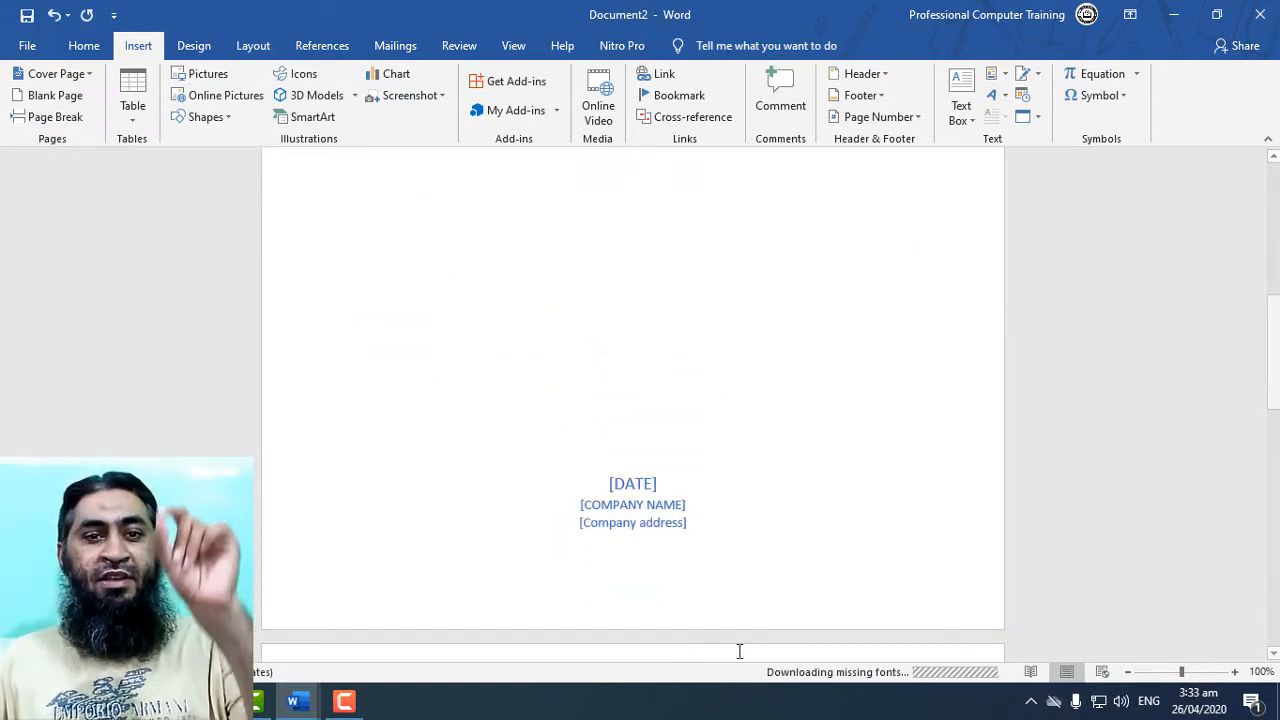
{"action": "scroll", "coordinate": [857, 583], "scroll_direction": "up", "scroll_amount": 10}
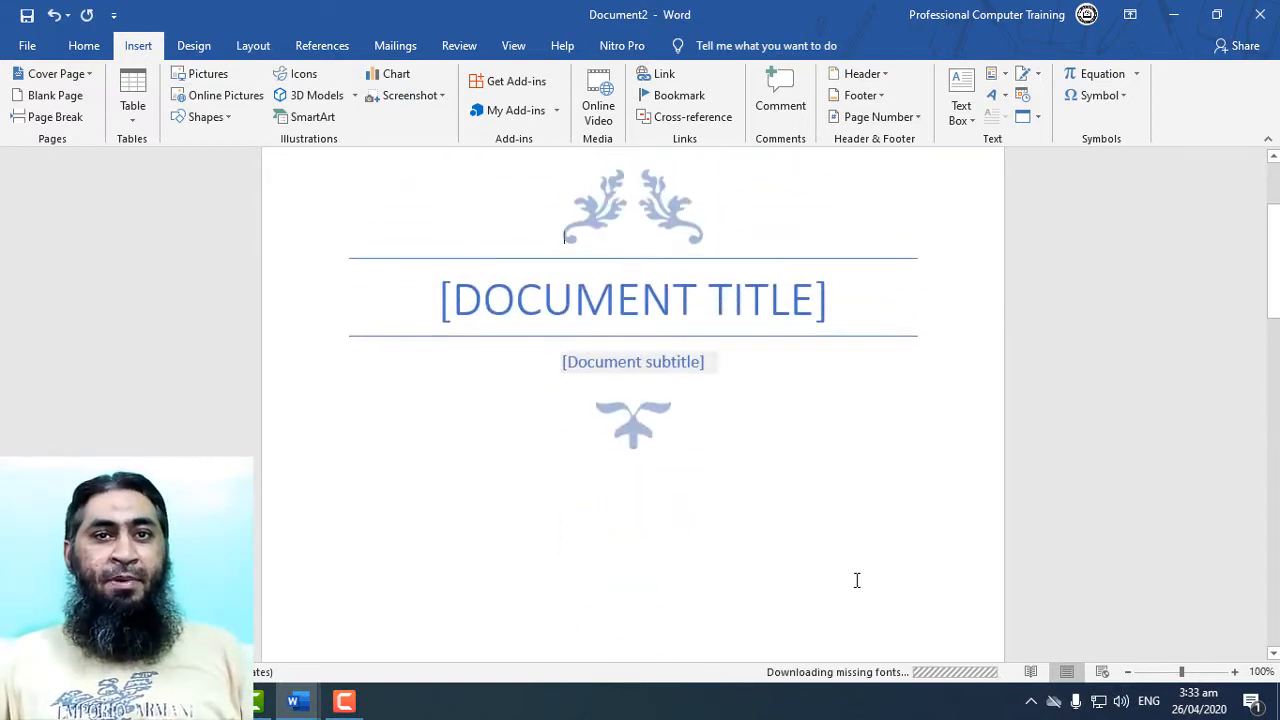
{"action": "left_click", "coordinate": [797, 302]}
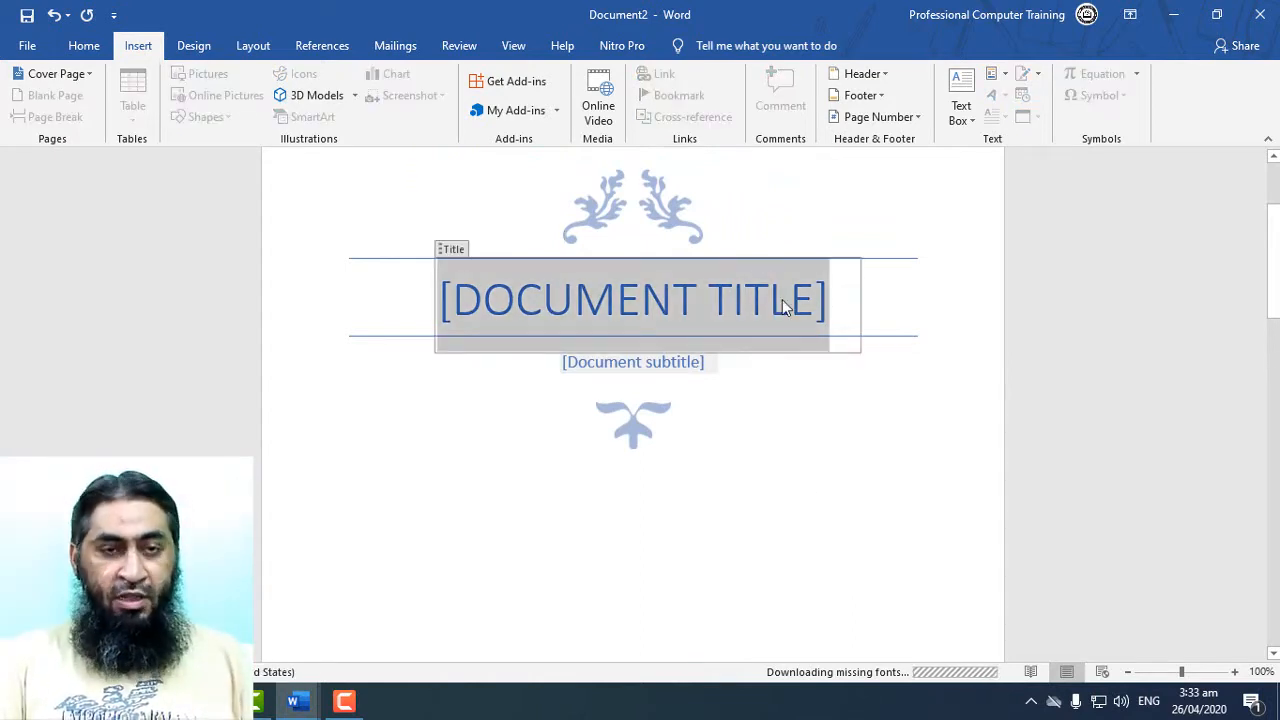
{"action": "type", "text": "MICR"}
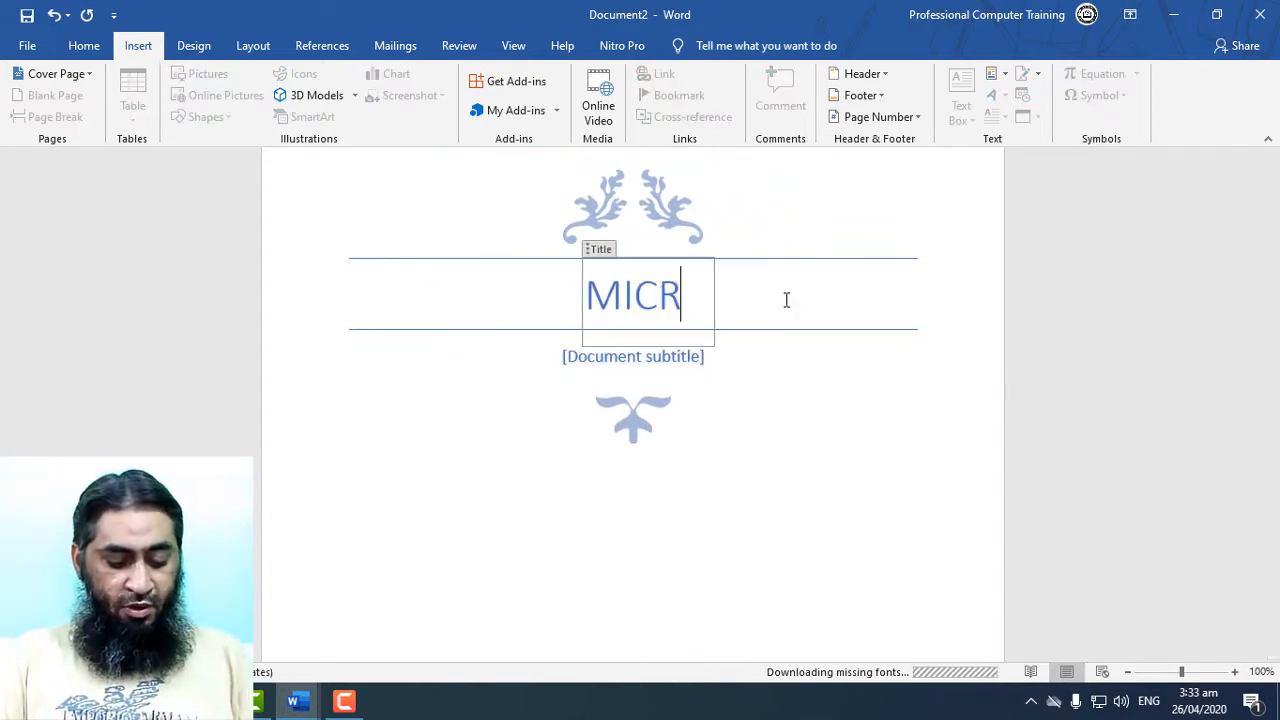
{"action": "type", "text": "OSOFT"}
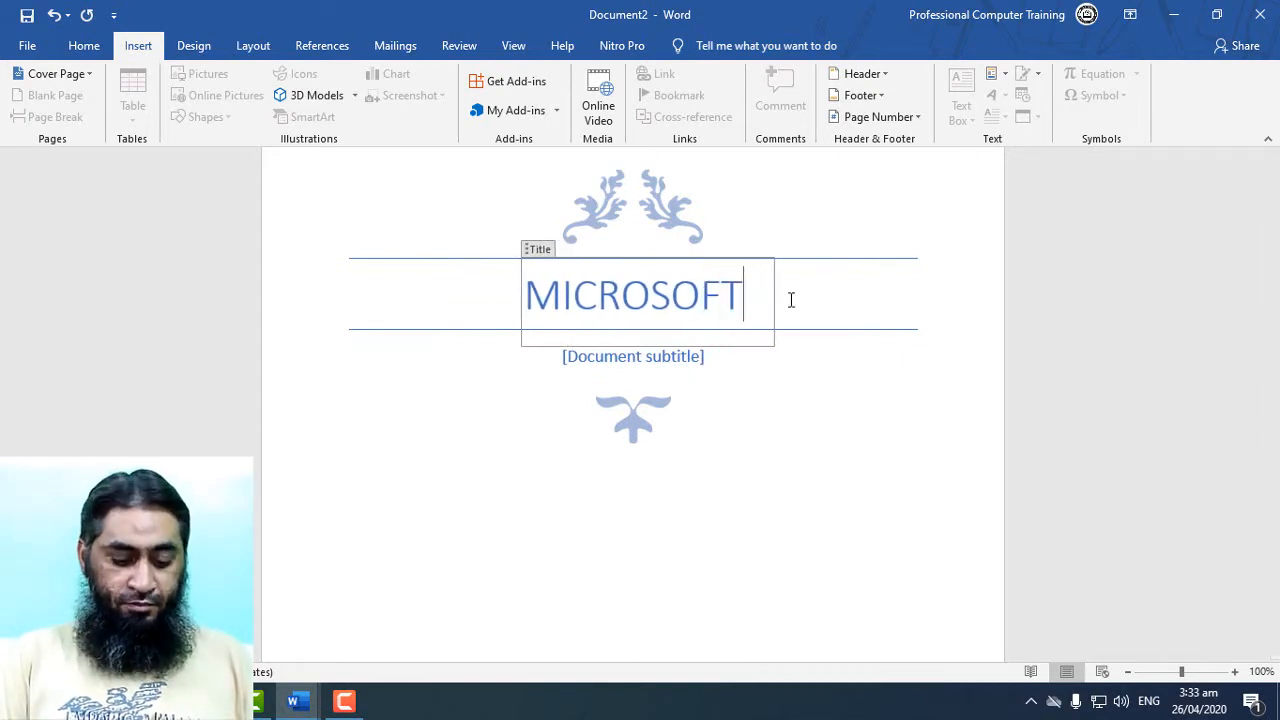
{"action": "type", "text": " OFF"}
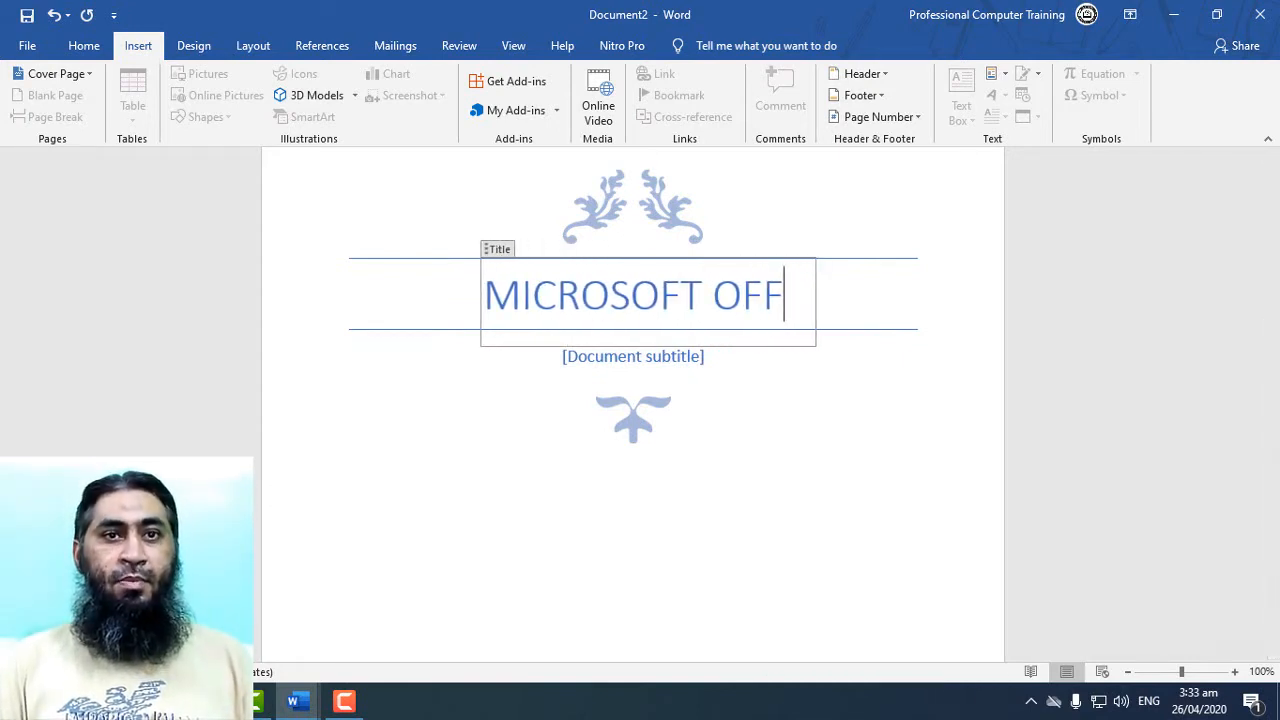
{"action": "type", "text": "ICE"}
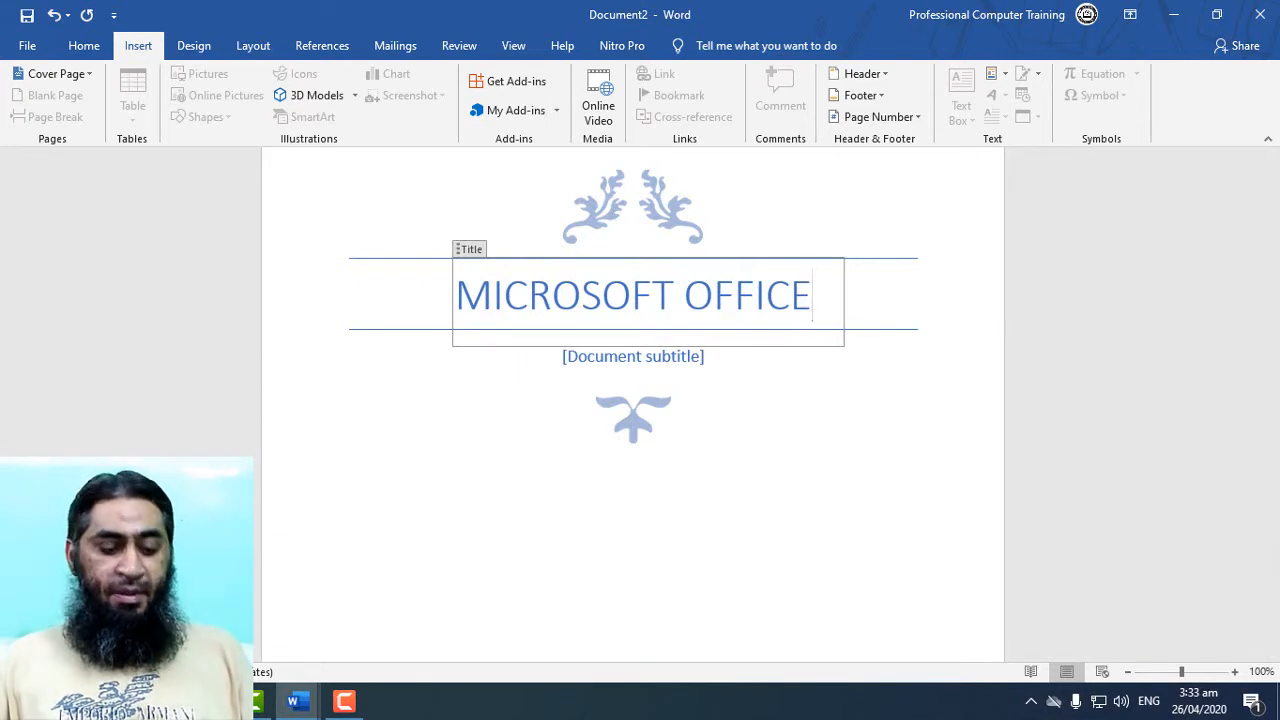
Fill in the cover page's document subtitle as "Word – Excel - PowerPoint".
{"action": "left_click", "coordinate": [672, 360]}
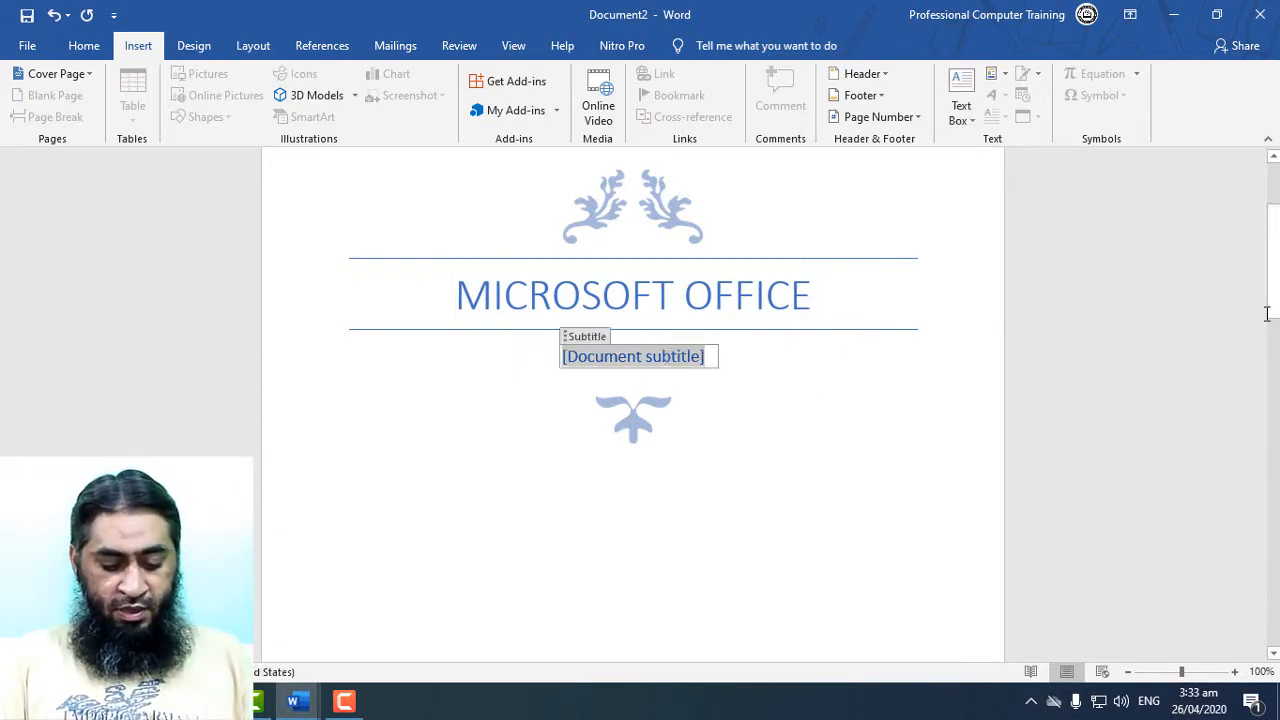
{"action": "type", "text": "Word -"}
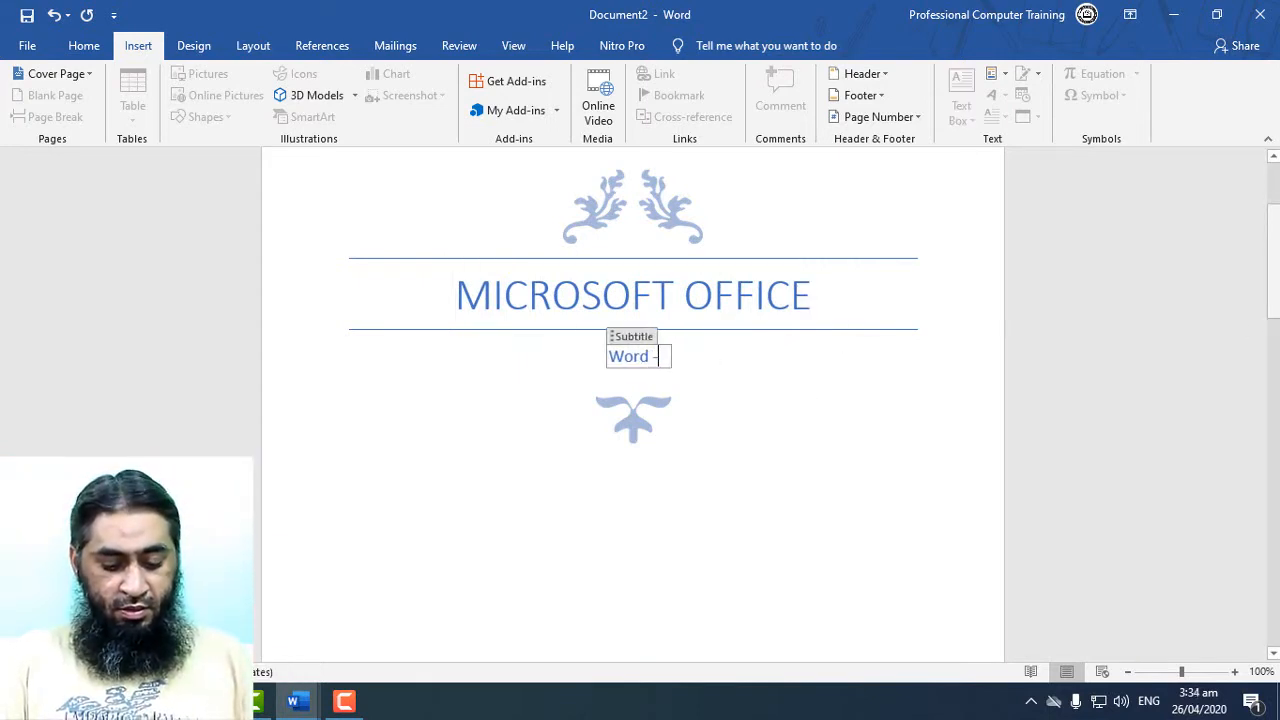
{"action": "type", "text": " Excel - "}
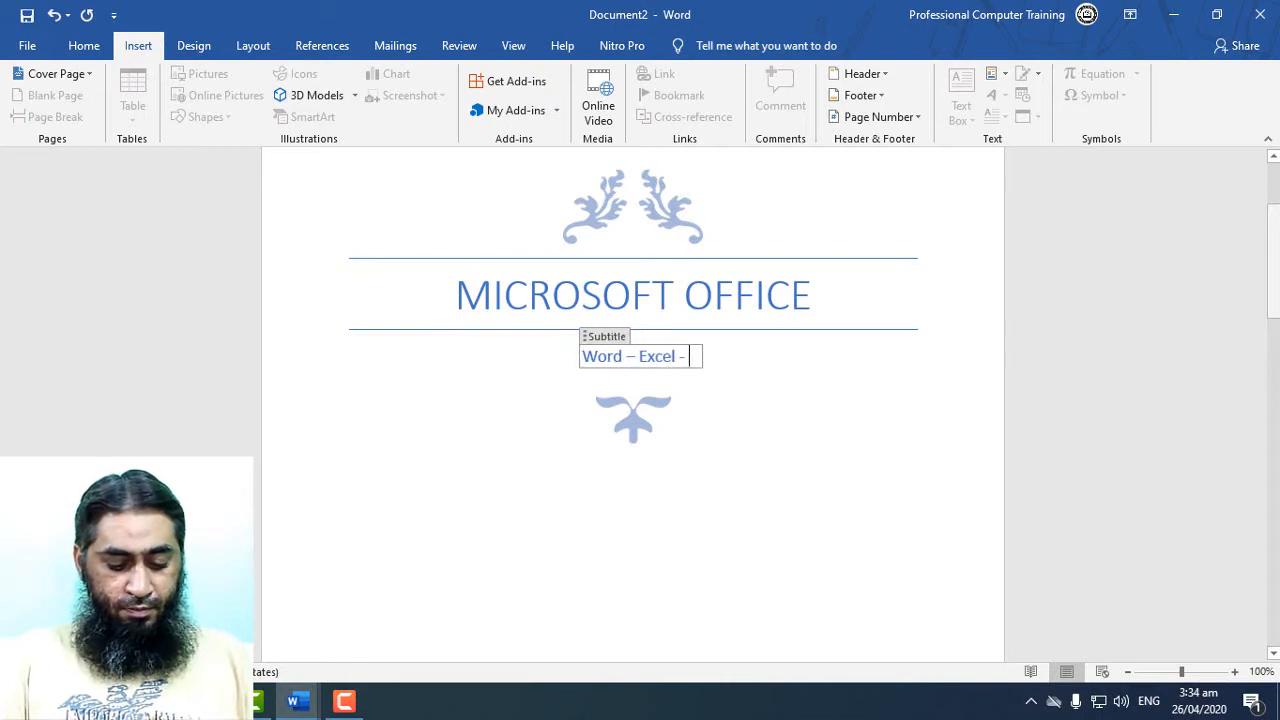
{"action": "type", "text": "Power"}
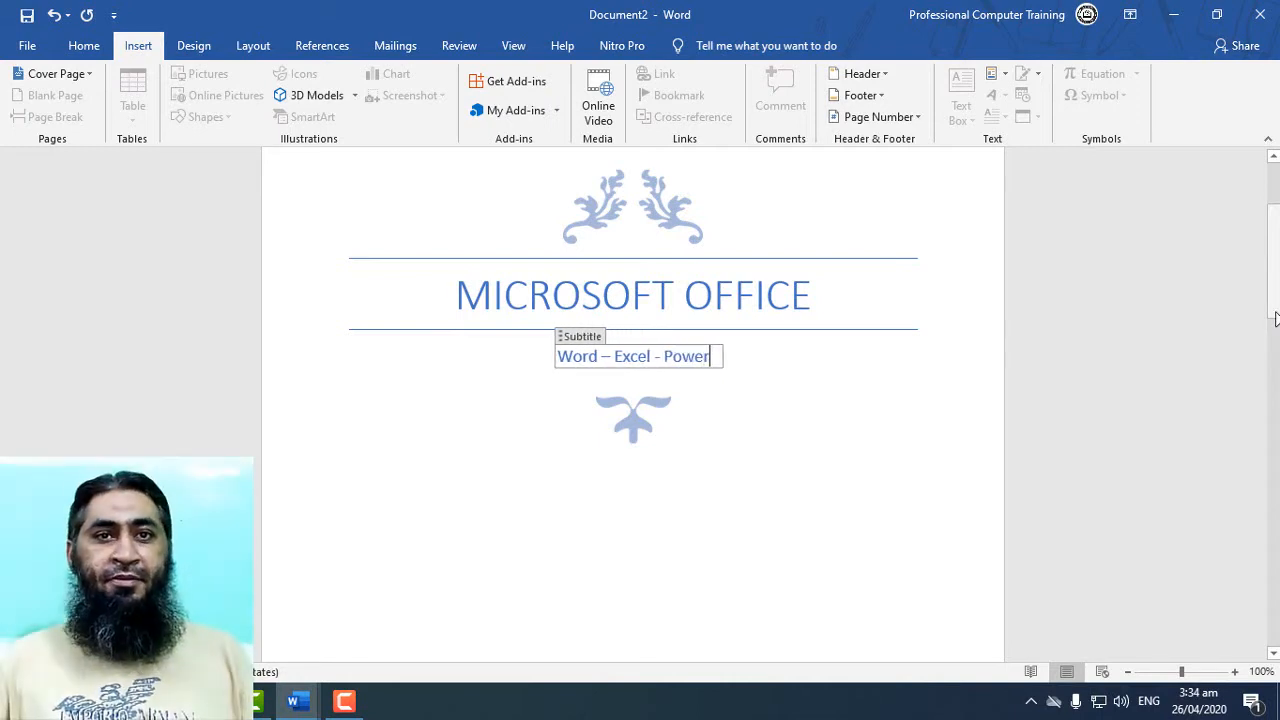
{"action": "type", "text": "Popint"}
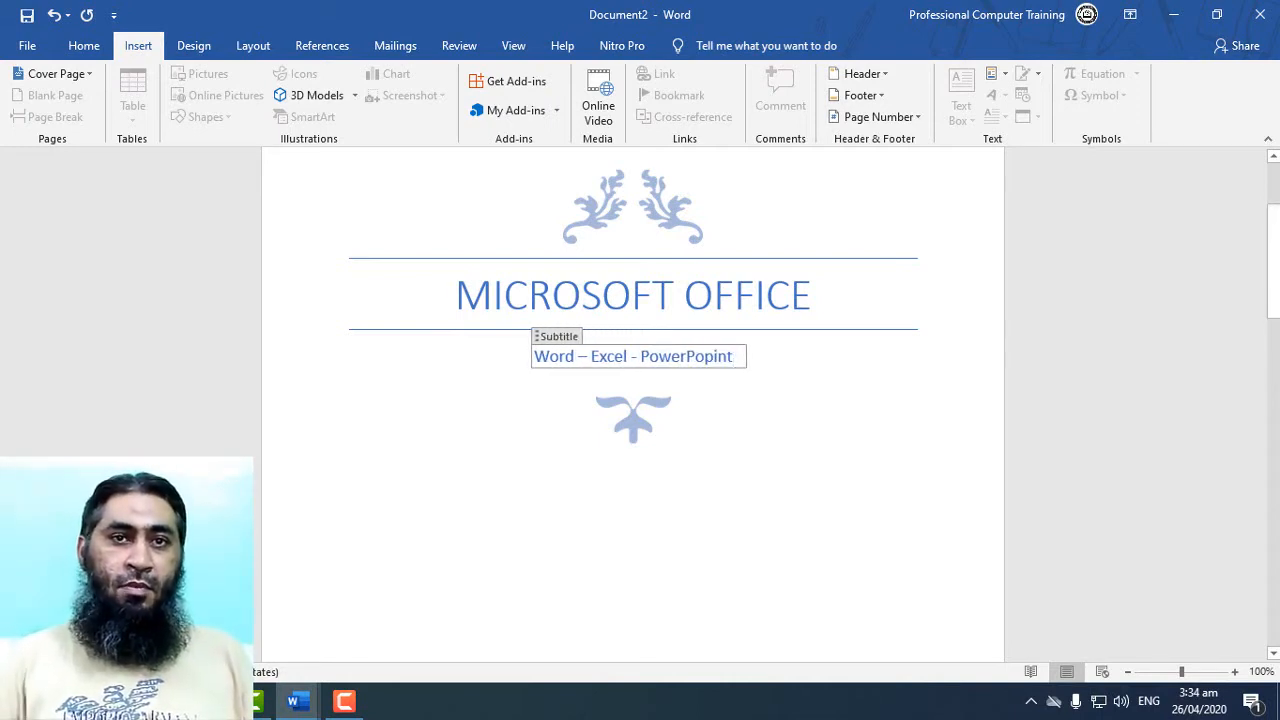
{"action": "key", "text": "Left"}
{"action": "key", "text": "Left"}
{"action": "key", "text": "Left"}
{"action": "key", "text": "BackSpace"}
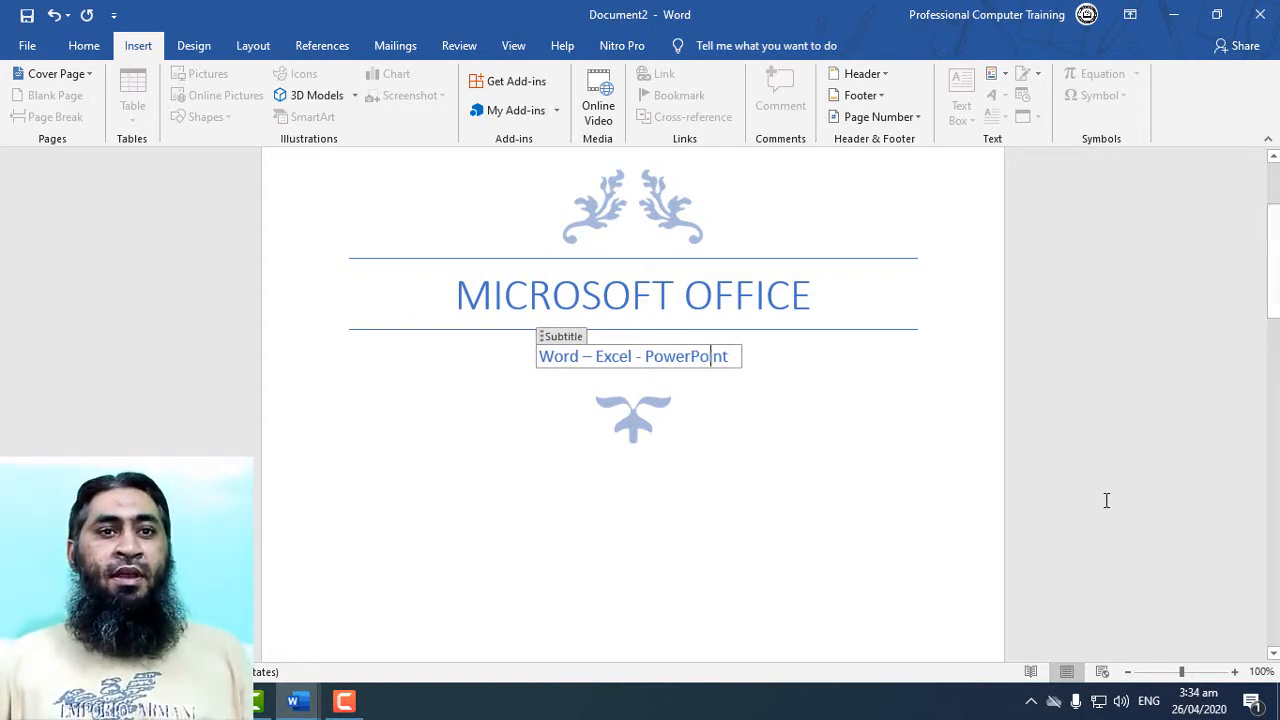
{"action": "left_click", "coordinate": [901, 530]}
Examine the date and company name placeholders near the foot of the cover page.
{"action": "scroll", "coordinate": [886, 523], "scroll_direction": "down", "scroll_amount": 6}
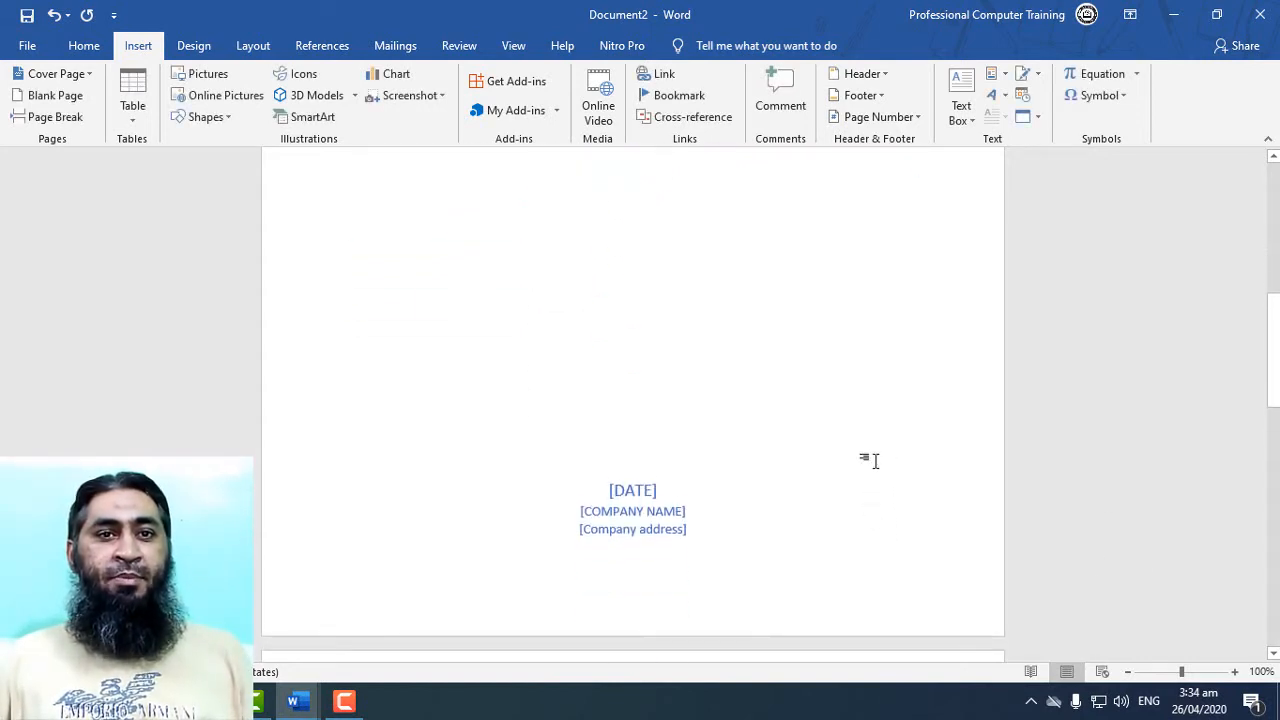
{"action": "left_click", "coordinate": [637, 445]}
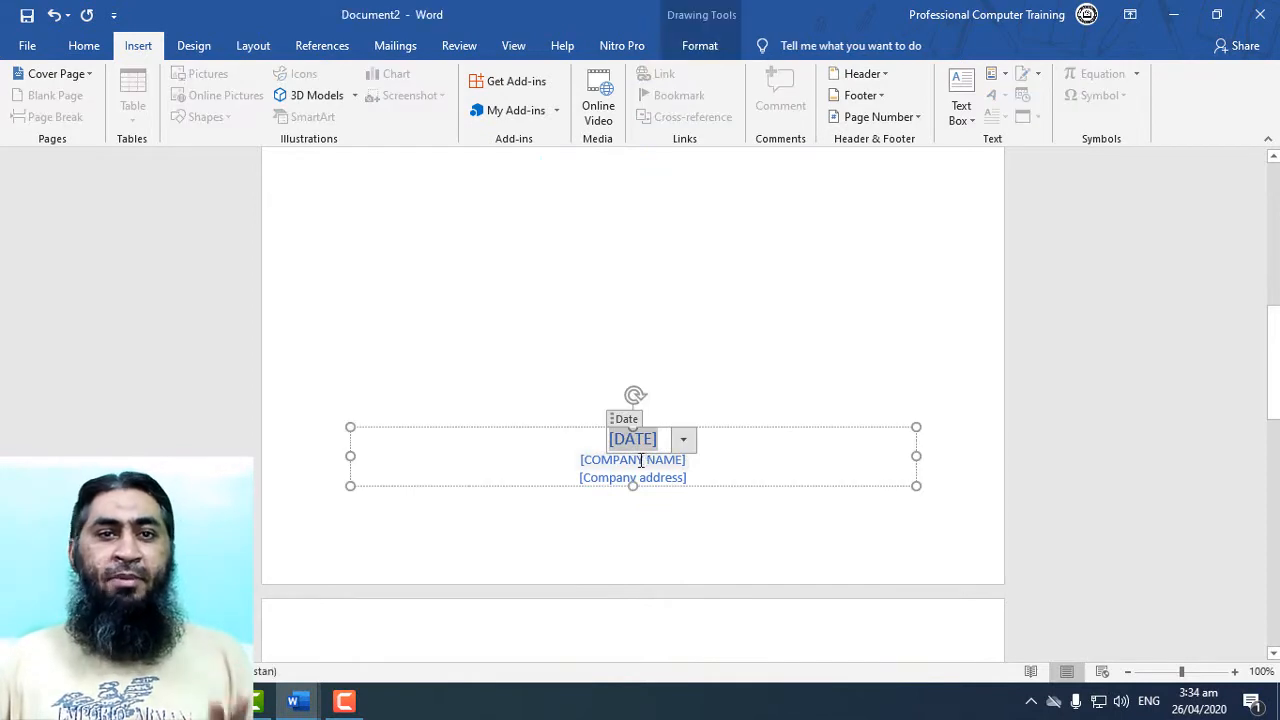
{"action": "left_click", "coordinate": [633, 459]}
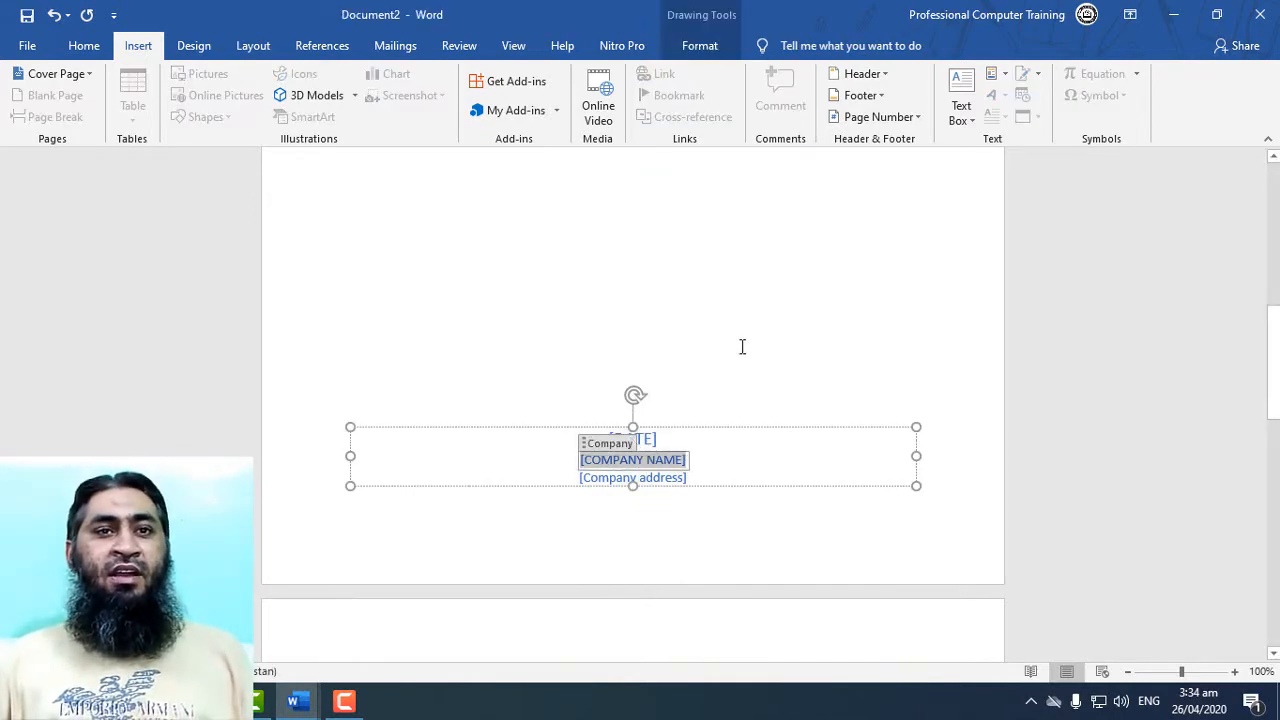
{"action": "scroll", "coordinate": [729, 371], "scroll_direction": "up", "scroll_amount": 5}
{"action": "scroll", "coordinate": [667, 418], "scroll_direction": "down", "scroll_amount": 1}
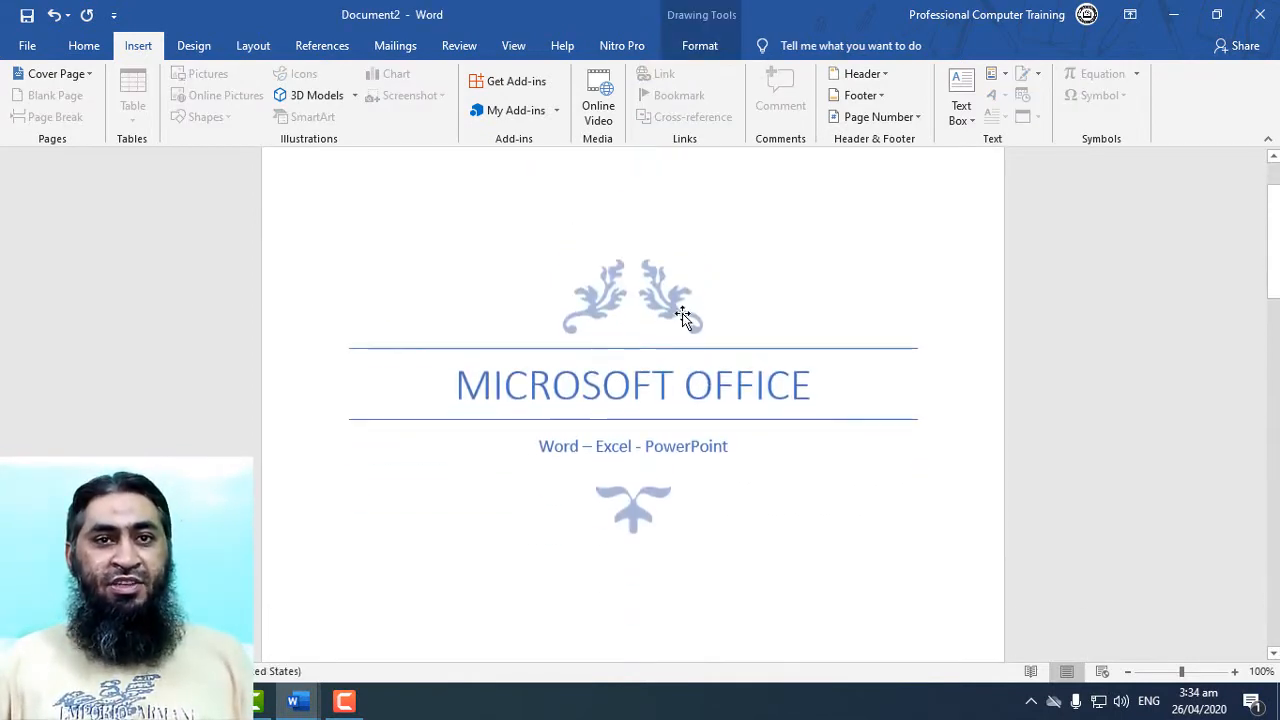
Examine the leaf ornament above the cover title with its picture formatting tools, and look through the available shapes.
{"action": "double_click", "coordinate": [630, 295]}
{"action": "left_click", "coordinate": [762, 515]}
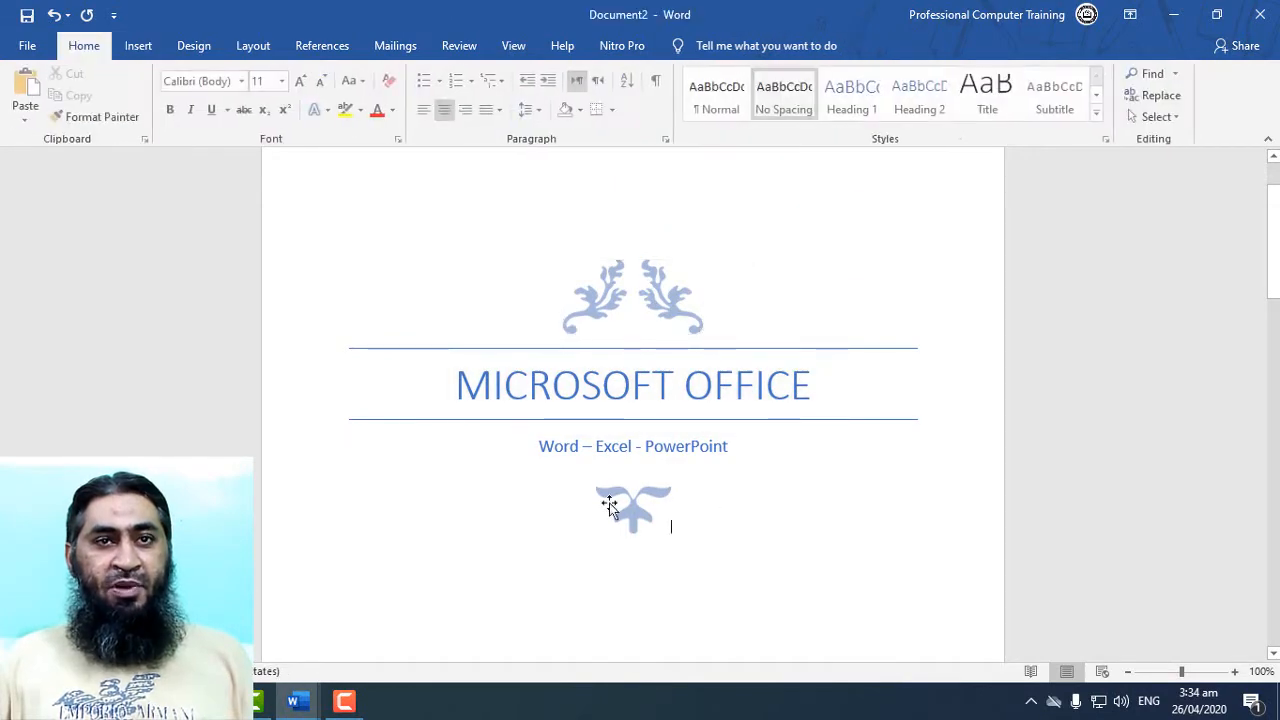
{"action": "double_click", "coordinate": [646, 294]}
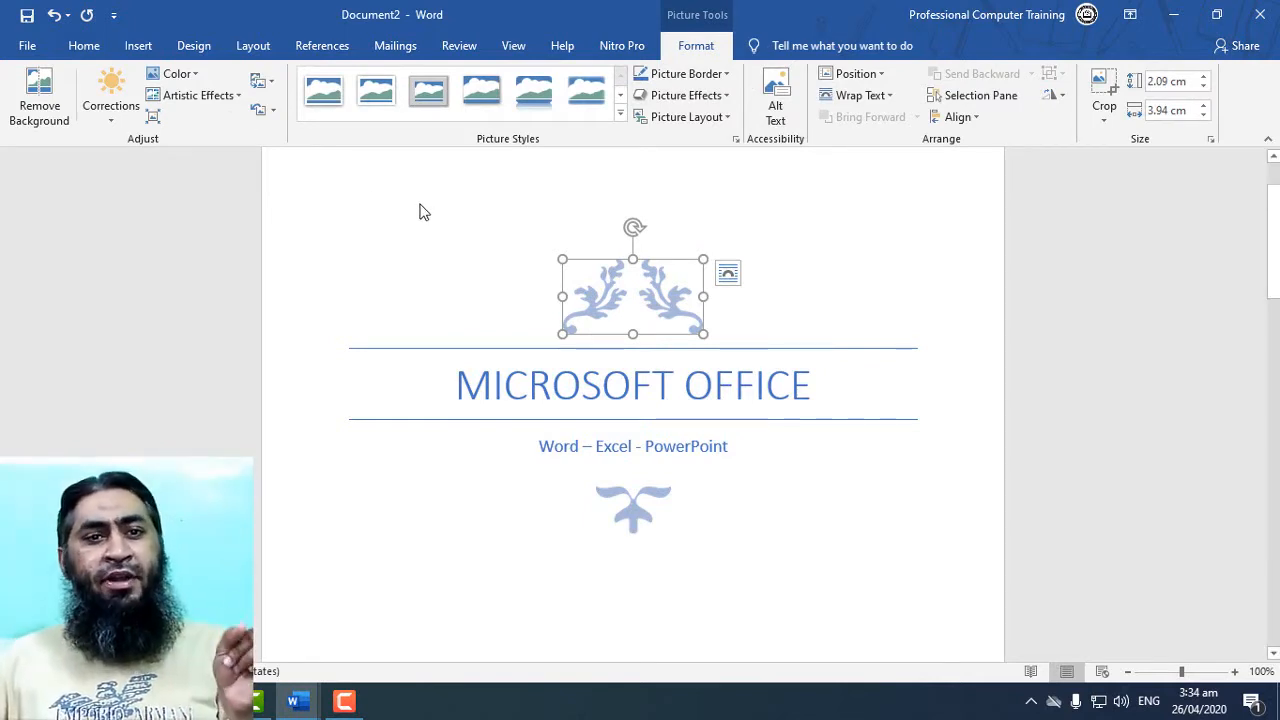
{"action": "left_click", "coordinate": [126, 56]}
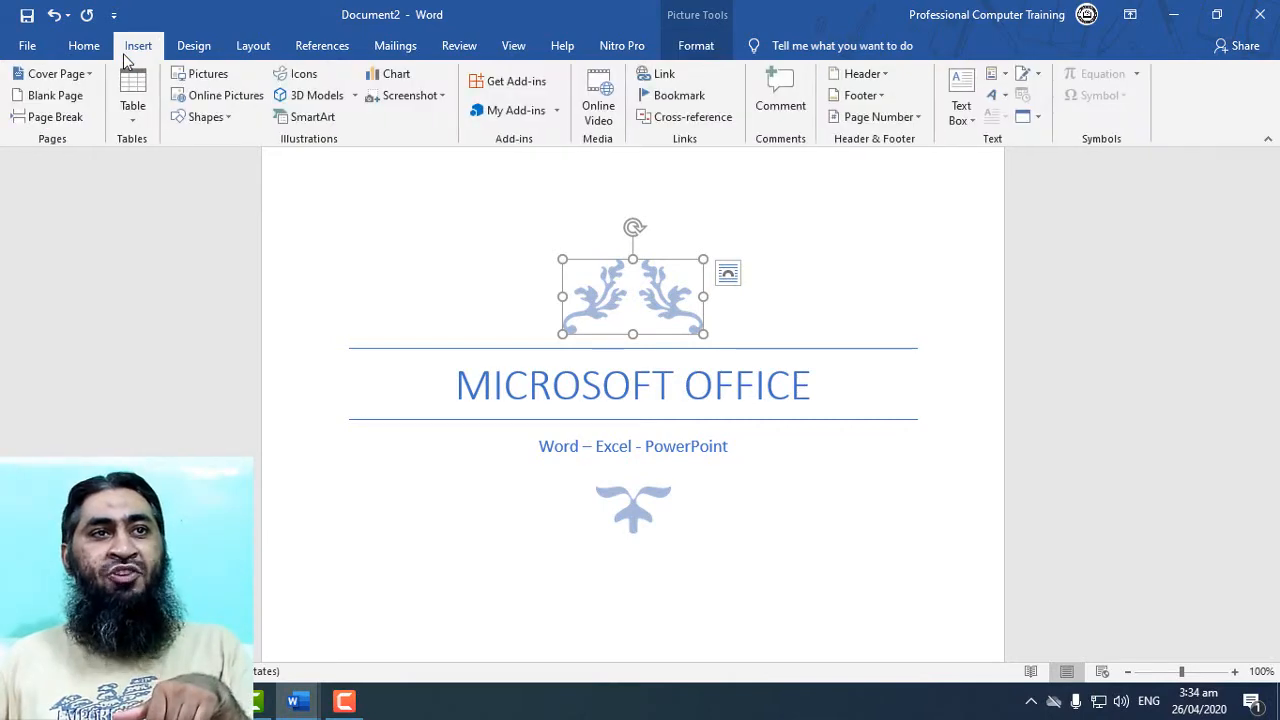
{"action": "left_click", "coordinate": [227, 116]}
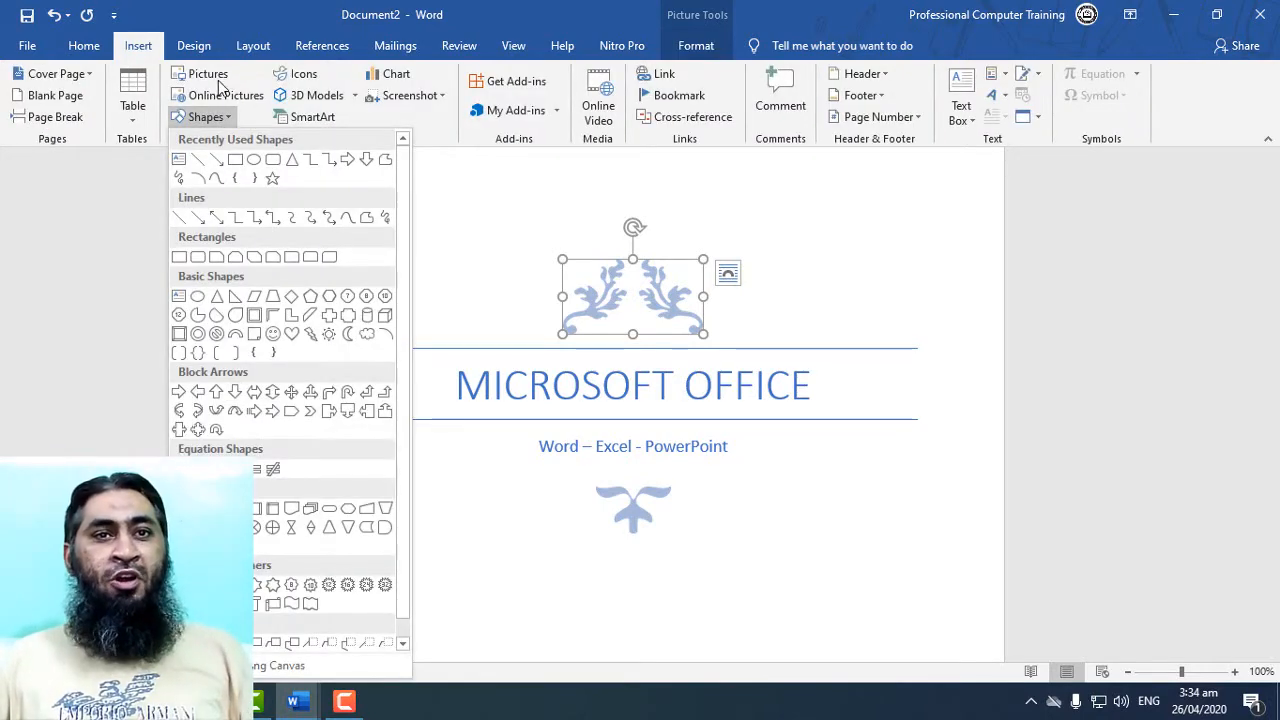
{"action": "left_click", "coordinate": [651, 458]}
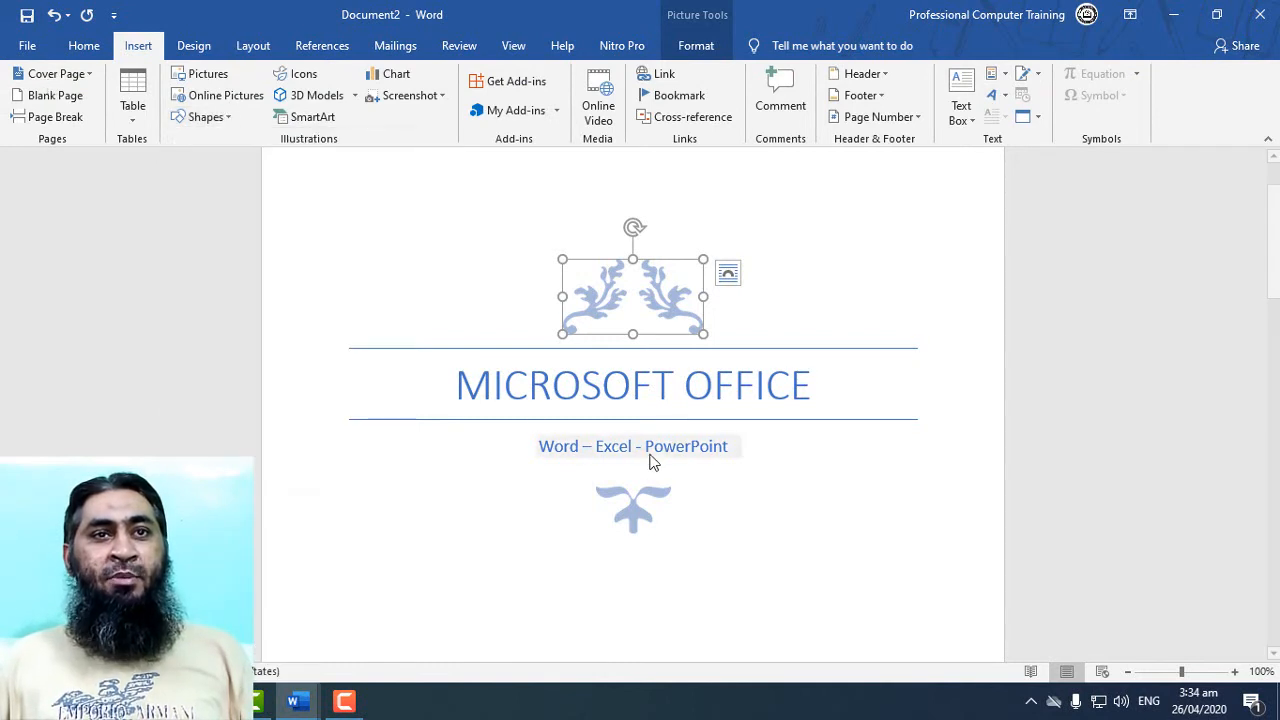
{"action": "double_click", "coordinate": [607, 298]}
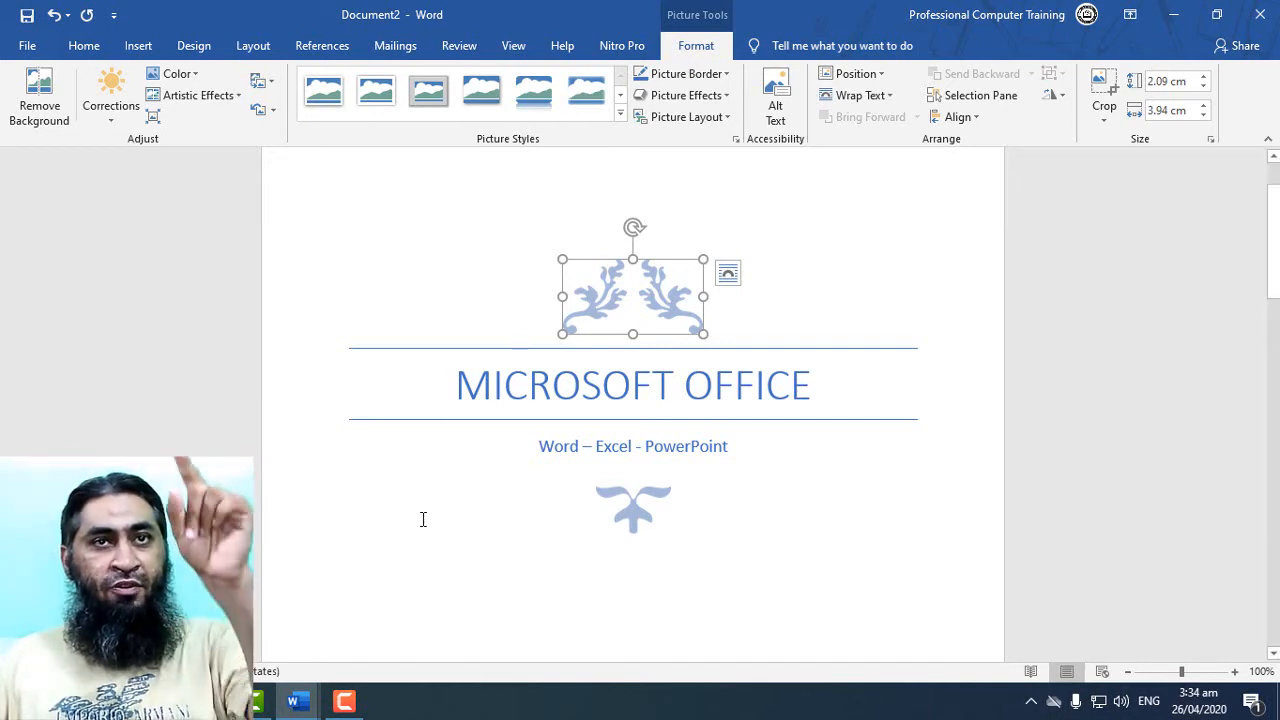
{"action": "left_click", "coordinate": [410, 547]}
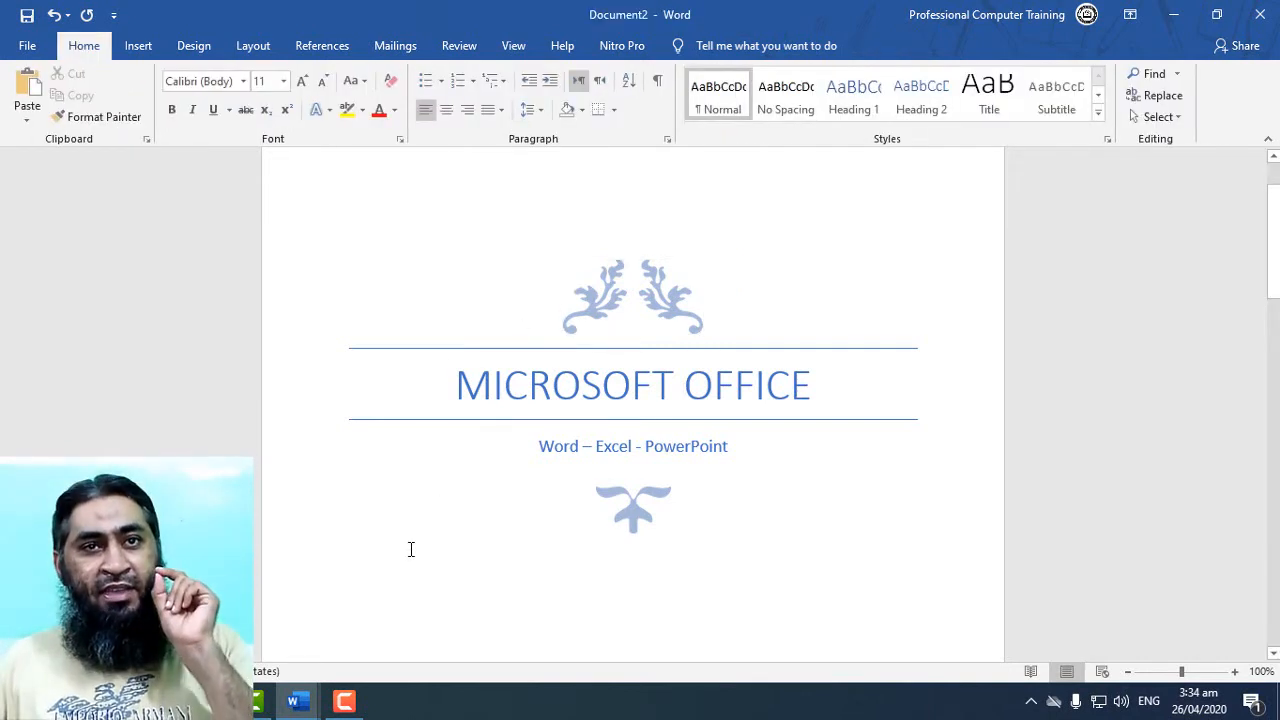
Look through the border colours and picture styles available for the leaf ornament above the title, without applying any.
{"action": "left_click", "coordinate": [668, 292]}
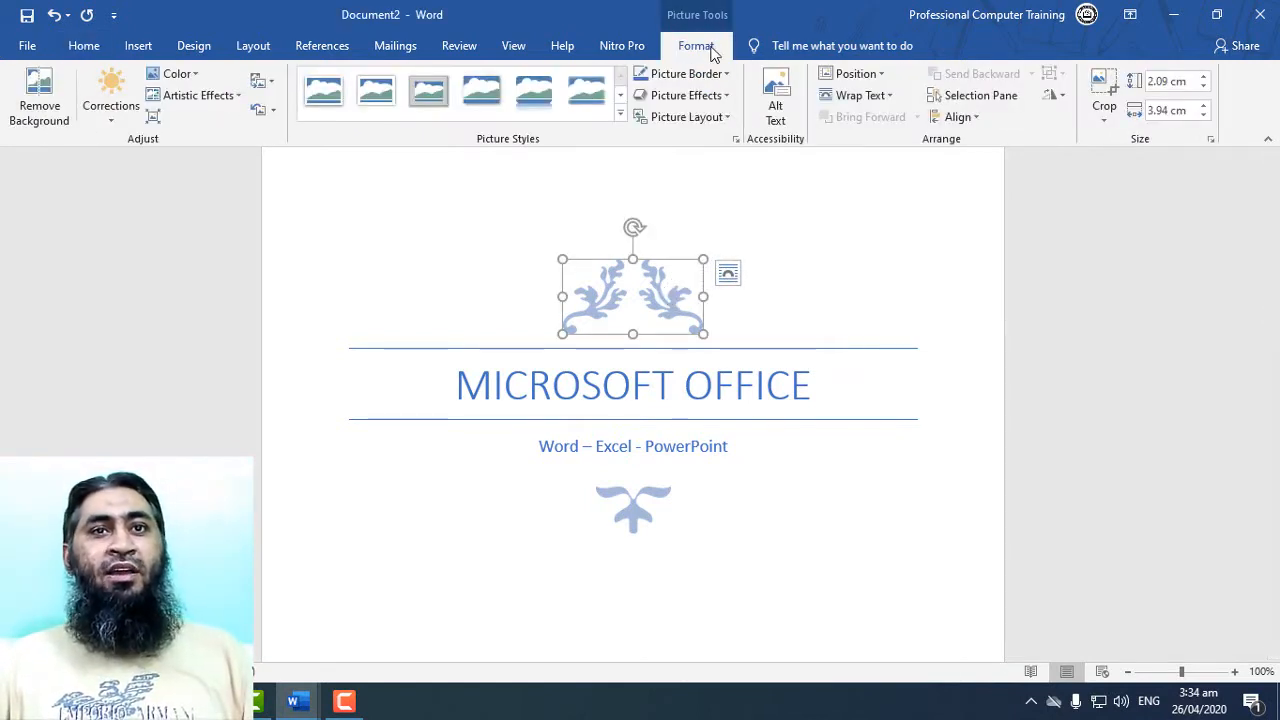
{"action": "left_click", "coordinate": [688, 74]}
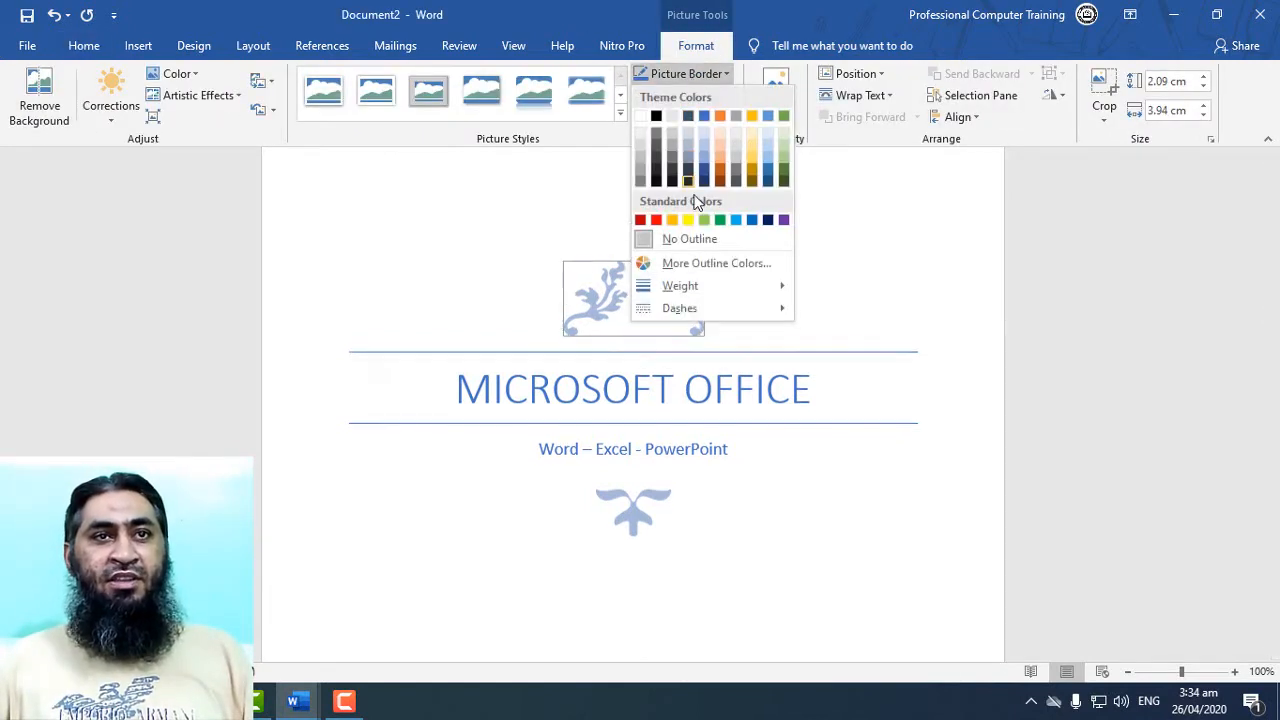
{"action": "left_click", "coordinate": [853, 217]}
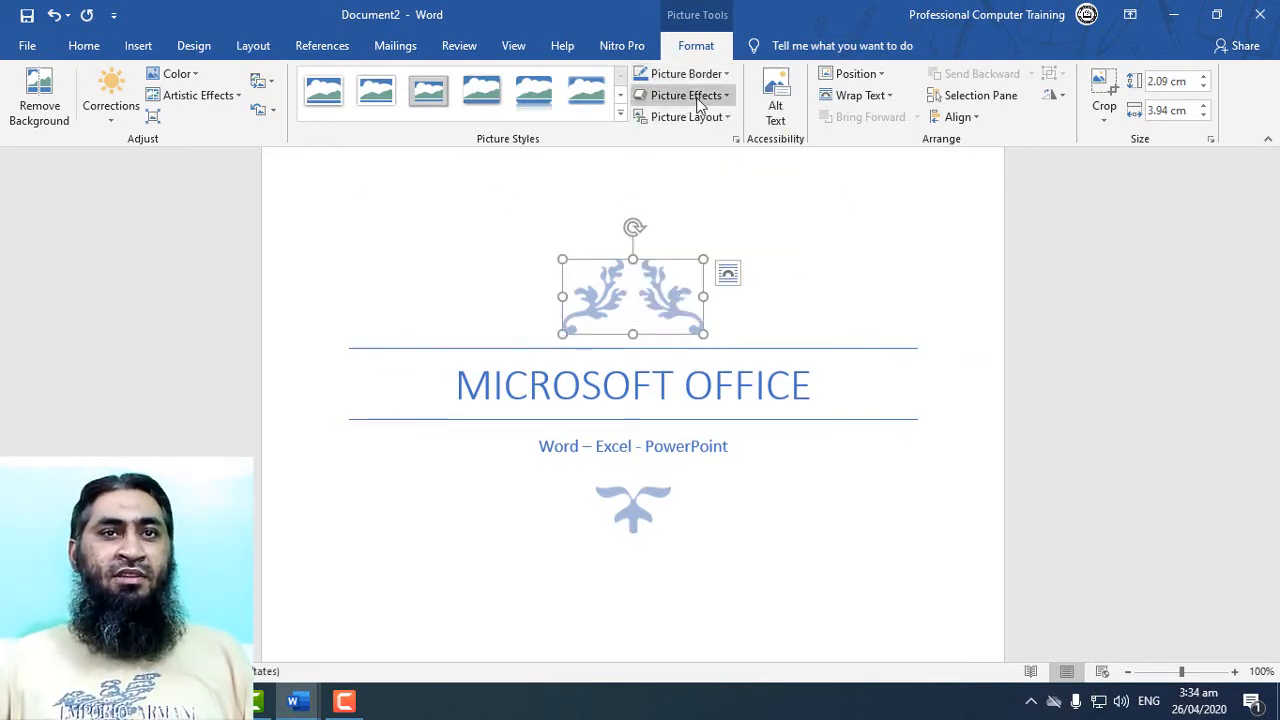
{"action": "left_click", "coordinate": [620, 117]}
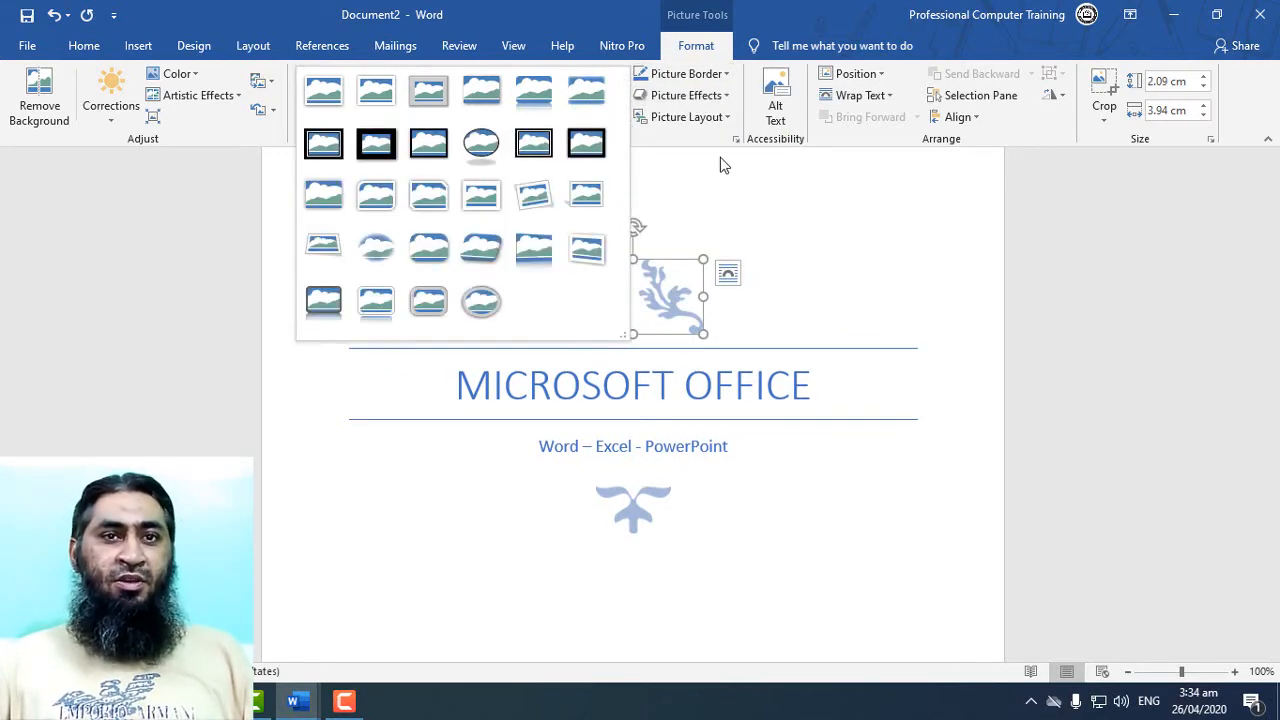
{"action": "left_click", "coordinate": [797, 316]}
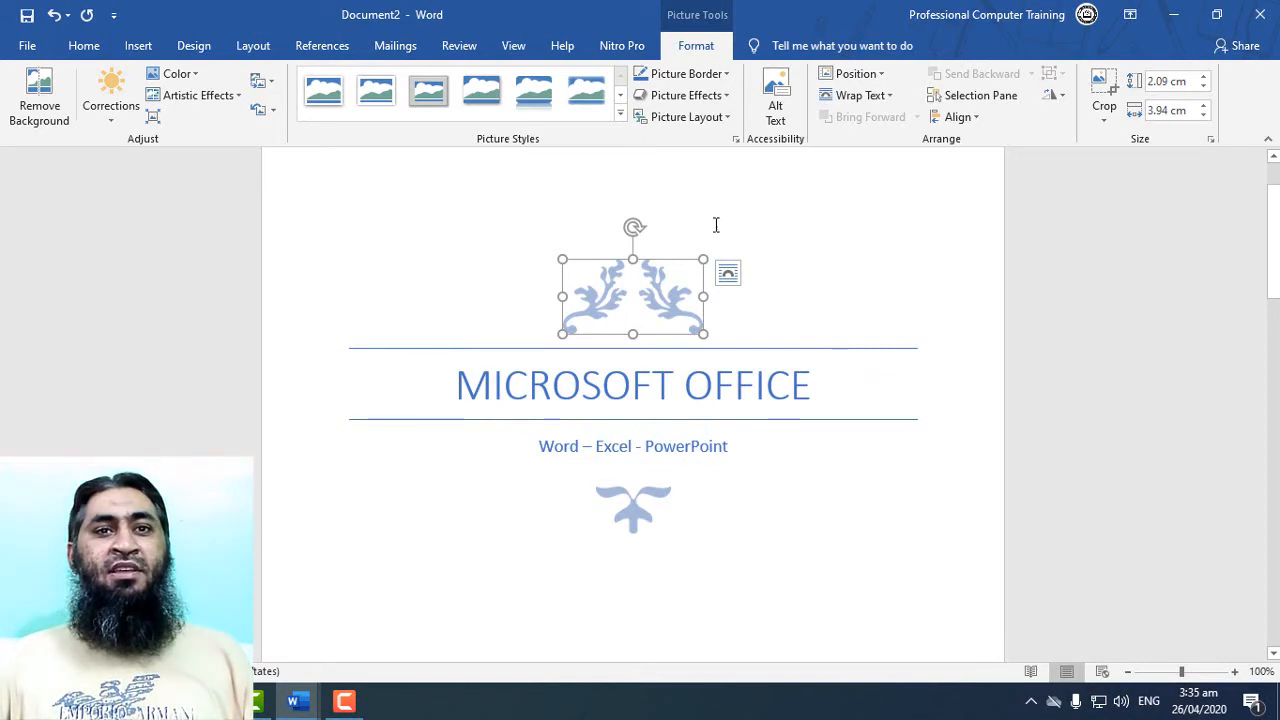
Delete the entire content of the cover page, including its title, subtitle and ornaments.
{"action": "left_click", "coordinate": [734, 385]}
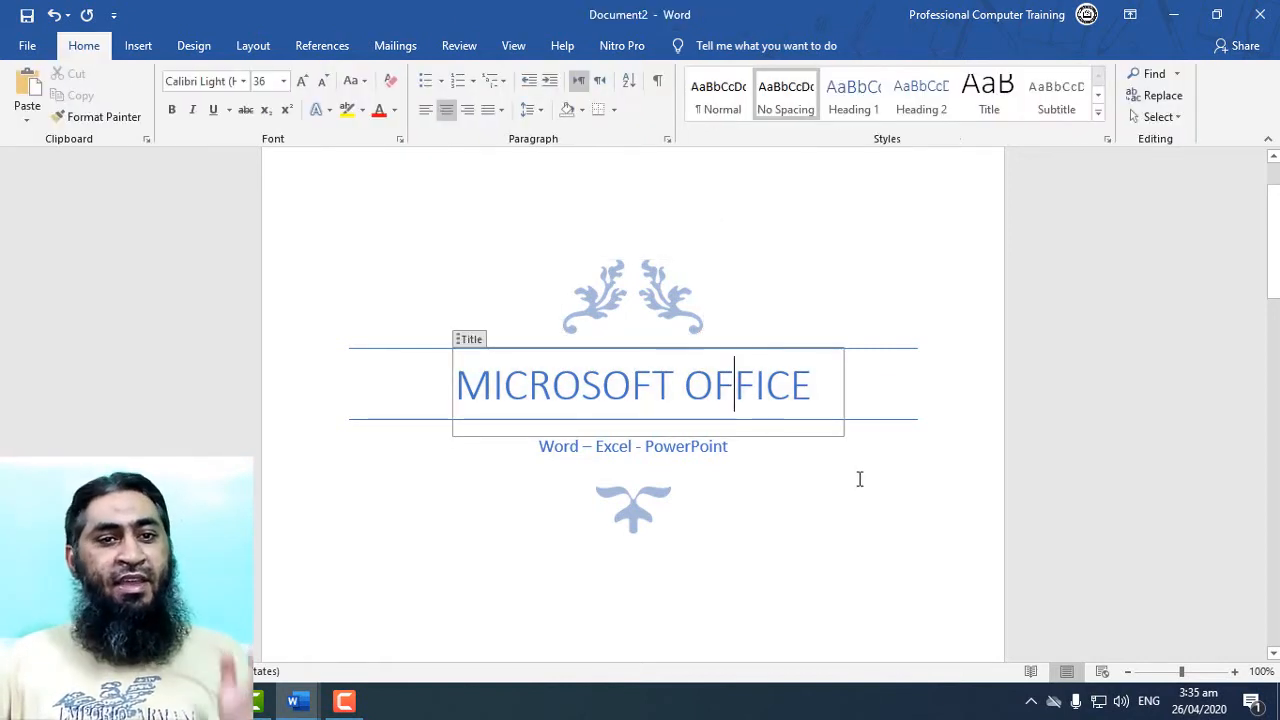
{"action": "left_click", "coordinate": [860, 476]}
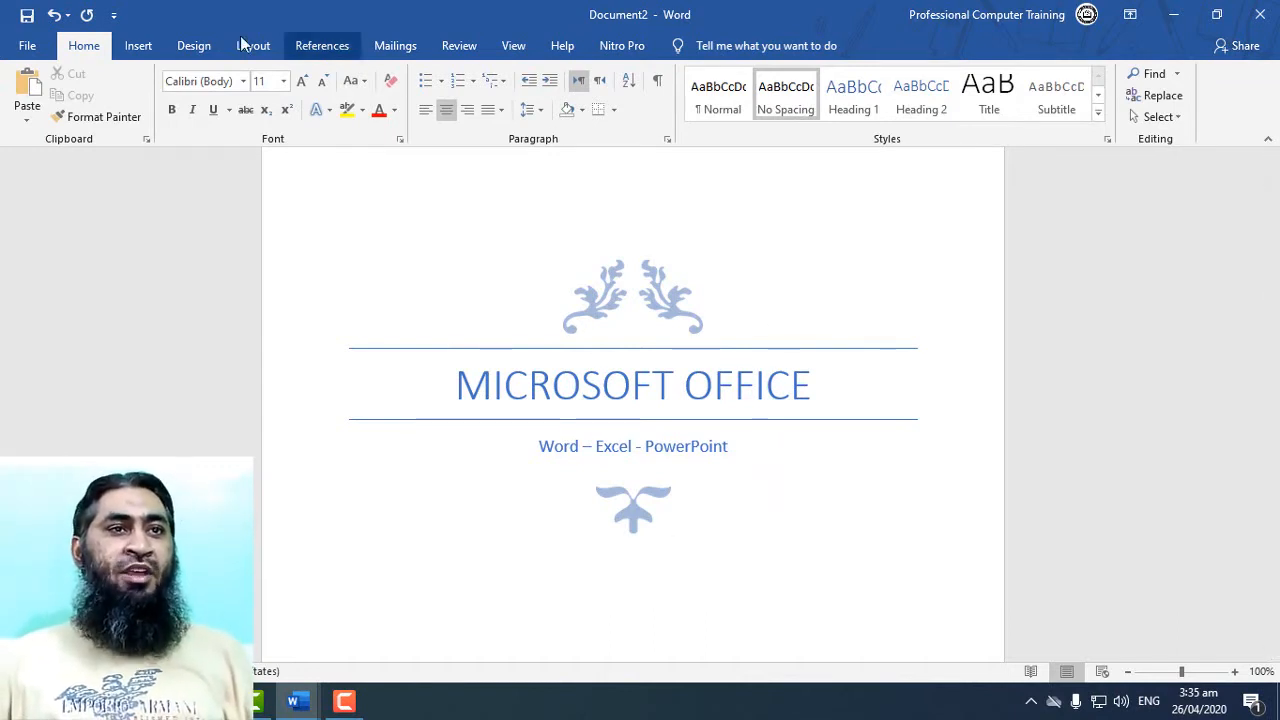
{"action": "left_click", "coordinate": [140, 46]}
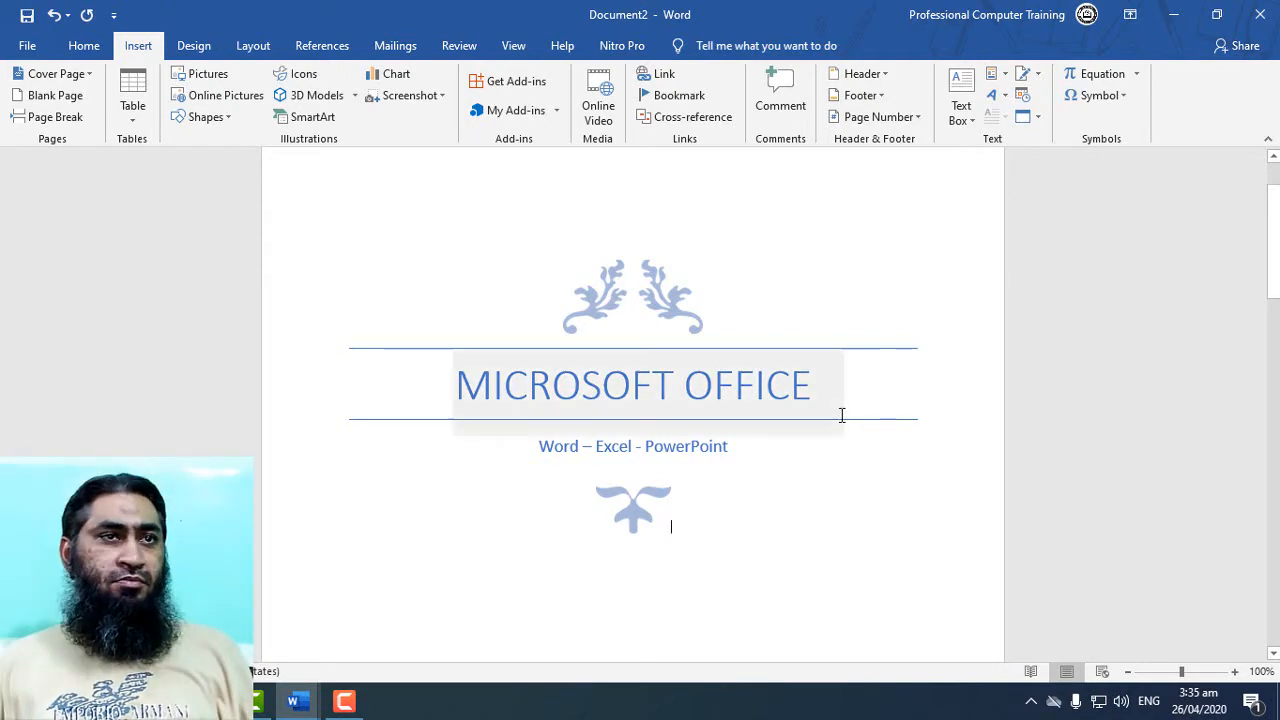
{"action": "key", "text": "ctrl+a"}
{"action": "key", "text": "Delete"}
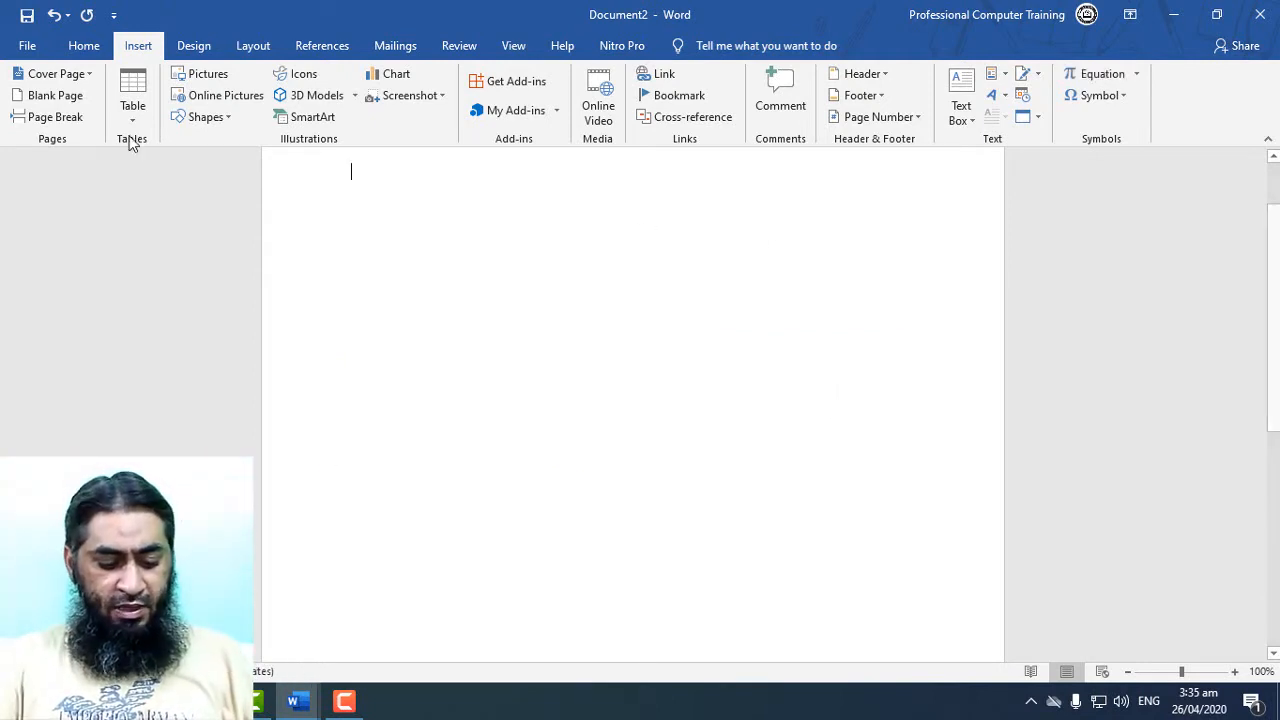
Generate paragraphs of sample text in the empty document with =rand().
{"action": "type", "text": "=rand"}
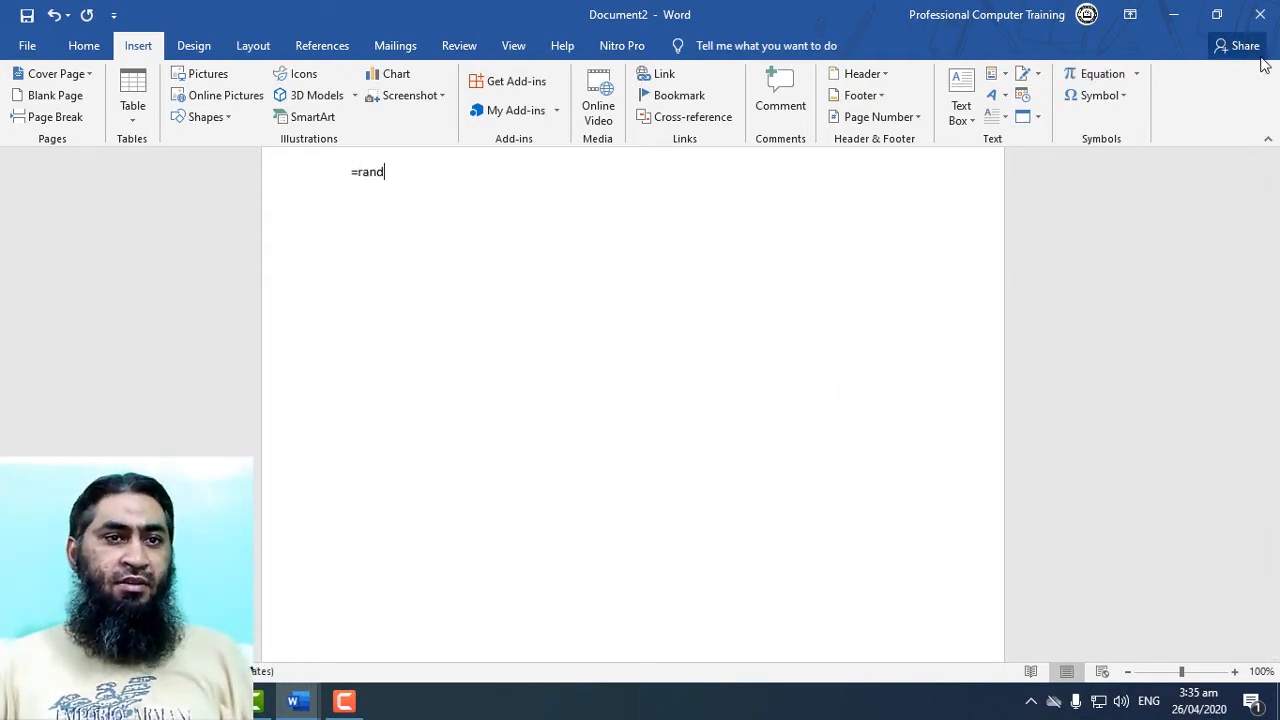
{"action": "type", "text": "()"}
{"action": "key", "text": "Return"}
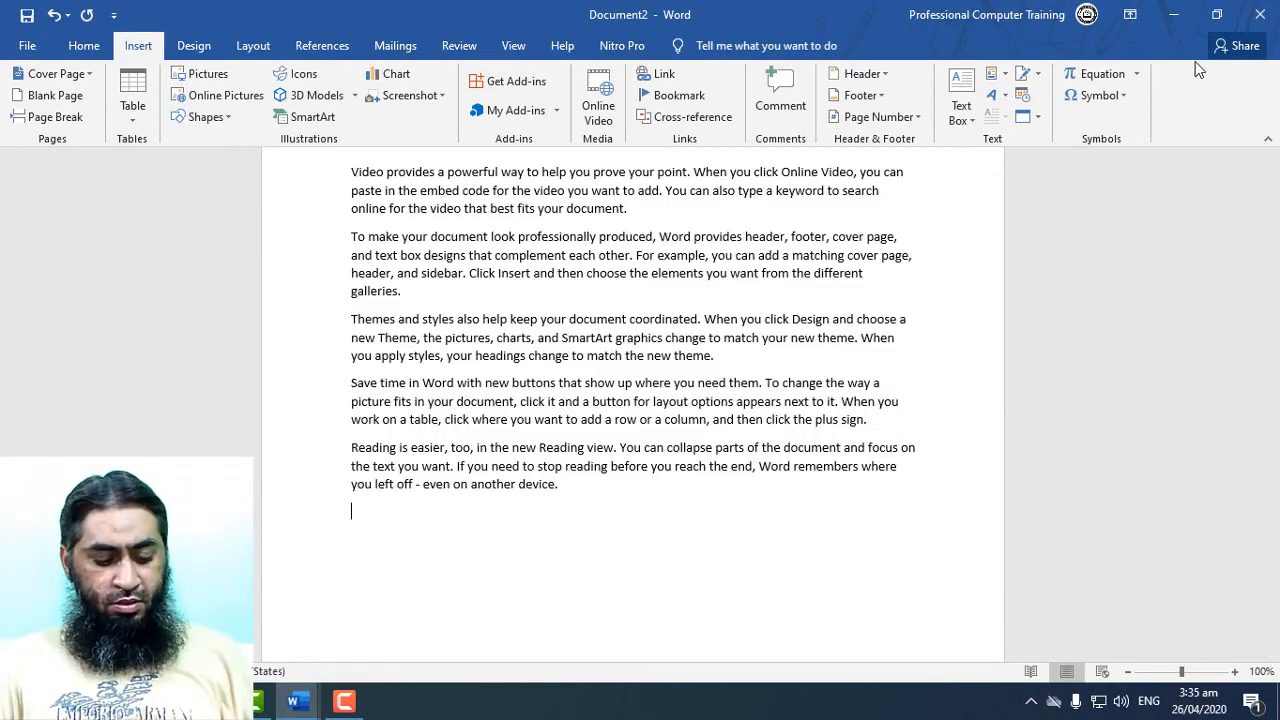
Copy all of the sample text and paste a duplicate at the end of the document.
{"action": "key", "text": "ctrl+a"}
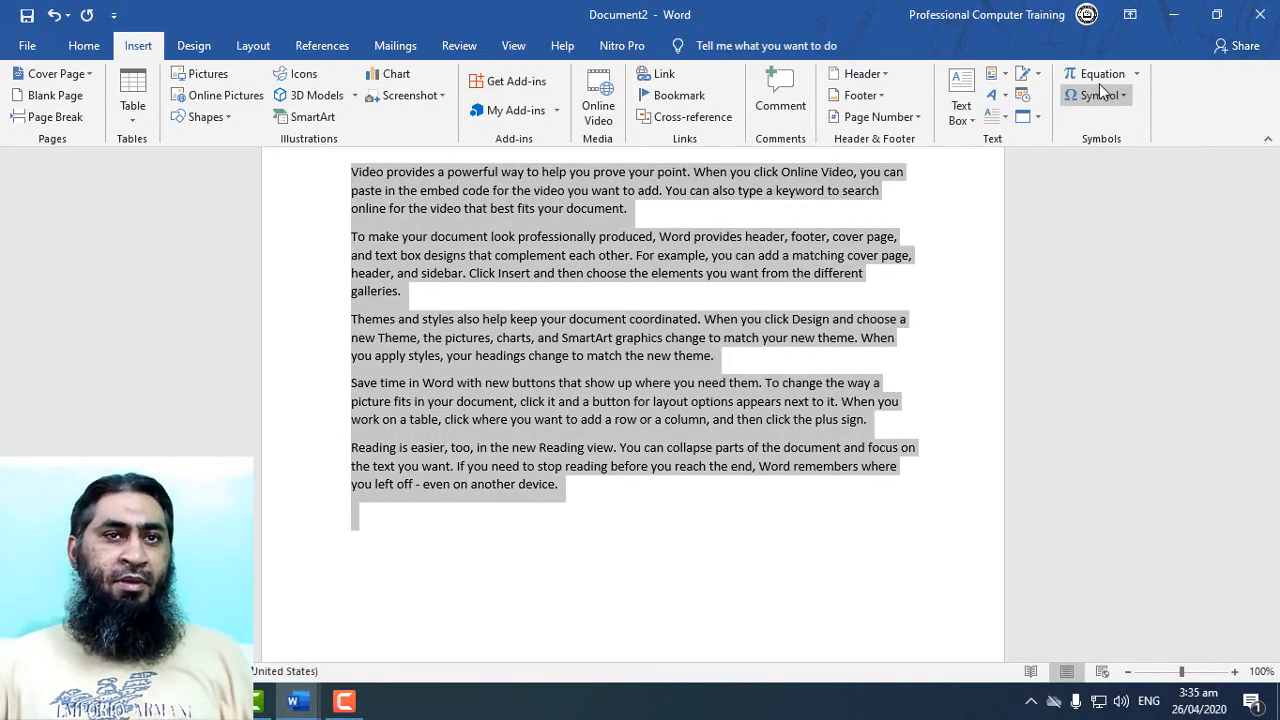
{"action": "key", "text": "ctrl+c"}
{"action": "key", "text": "ctrl+End"}
{"action": "key", "text": "ctrl+v"}
{"action": "scroll", "coordinate": [731, 360], "scroll_direction": "up", "scroll_amount": 15}
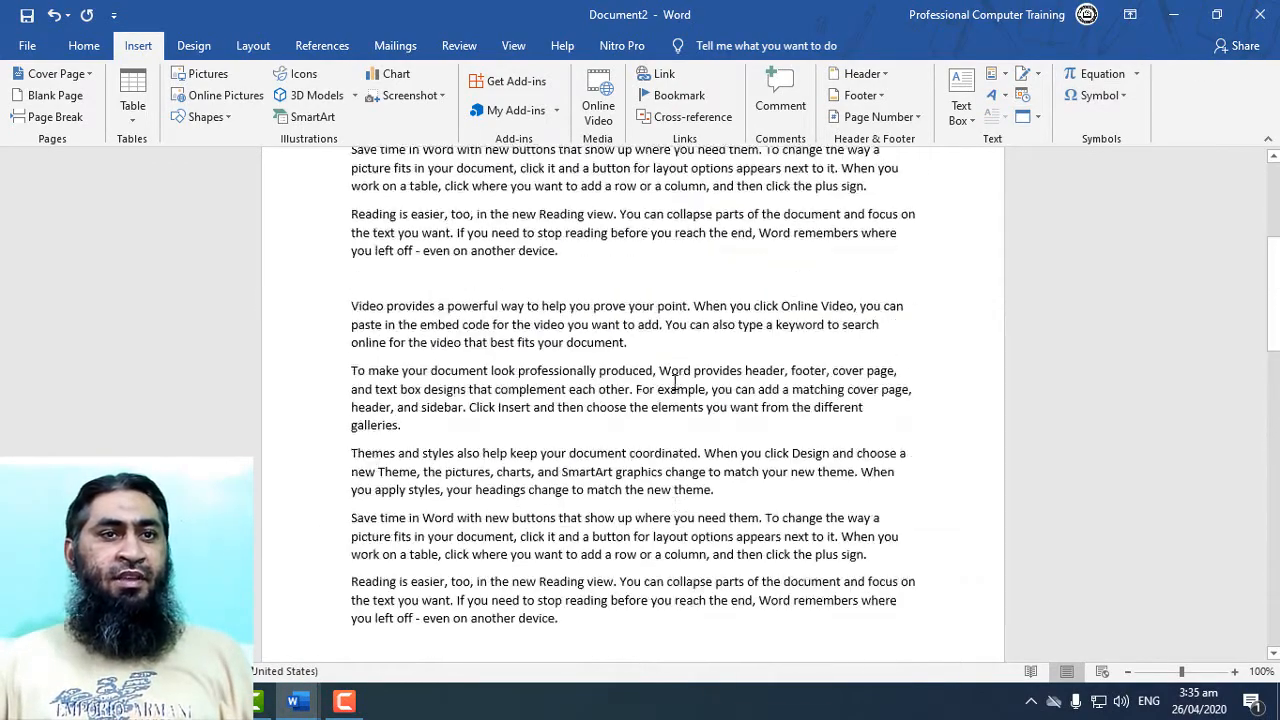
Insert a blank page between the two pages of sample text and check the resulting page layout.
{"action": "scroll", "coordinate": [647, 387], "scroll_direction": "down", "scroll_amount": 7}
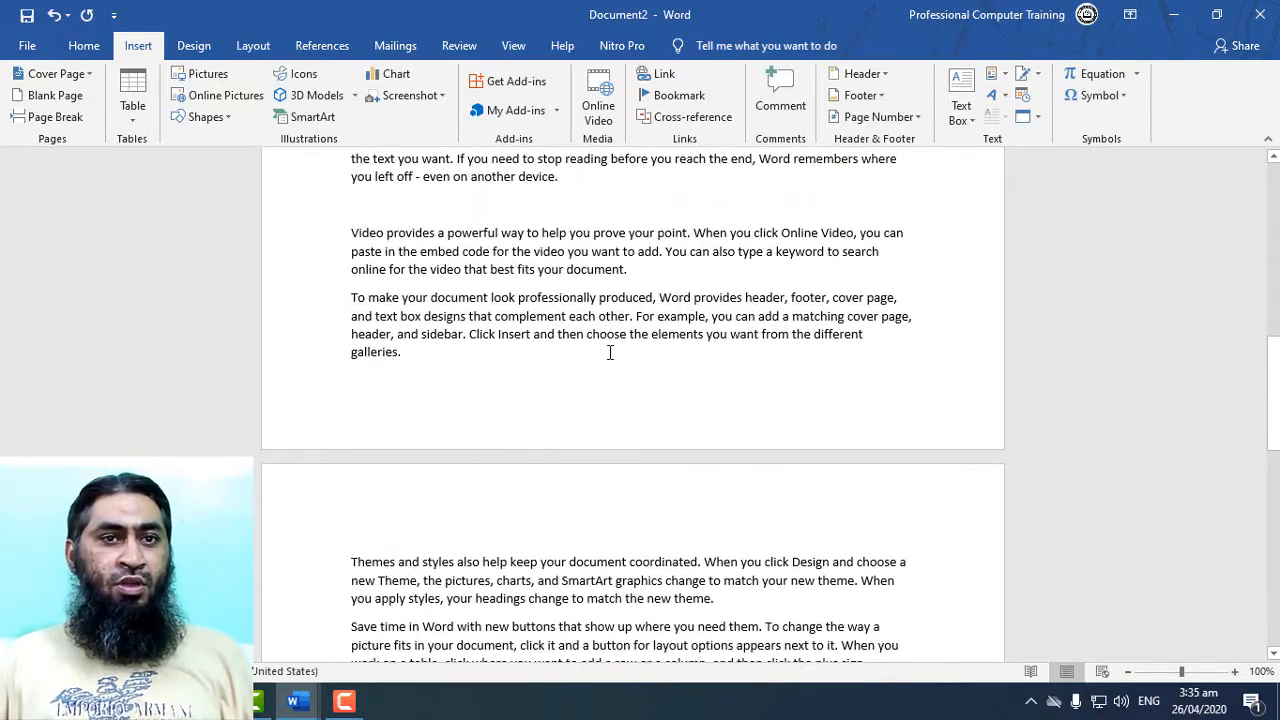
{"action": "left_click", "coordinate": [579, 385]}
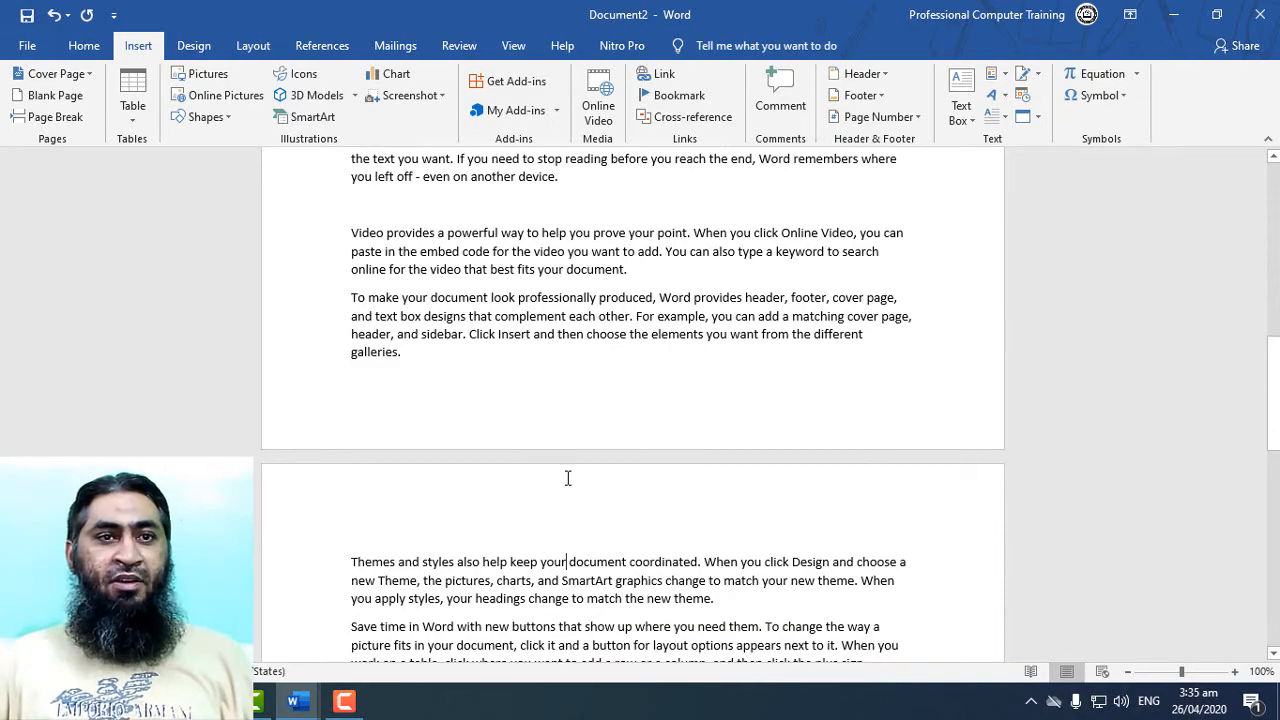
{"action": "scroll", "coordinate": [561, 477], "scroll_direction": "up", "scroll_amount": 7}
{"action": "scroll", "coordinate": [611, 420], "scroll_direction": "down", "scroll_amount": 8}
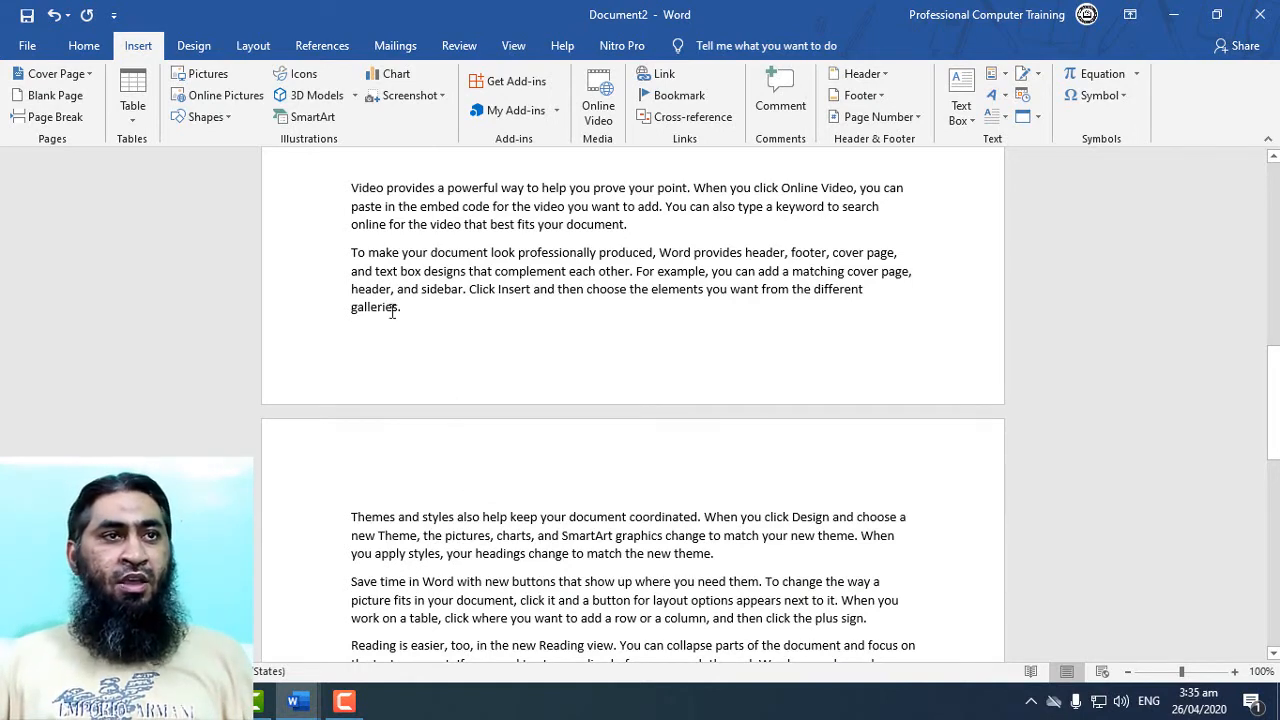
{"action": "left_click", "coordinate": [55, 95]}
{"action": "scroll", "coordinate": [573, 389], "scroll_direction": "up", "scroll_amount": 10}
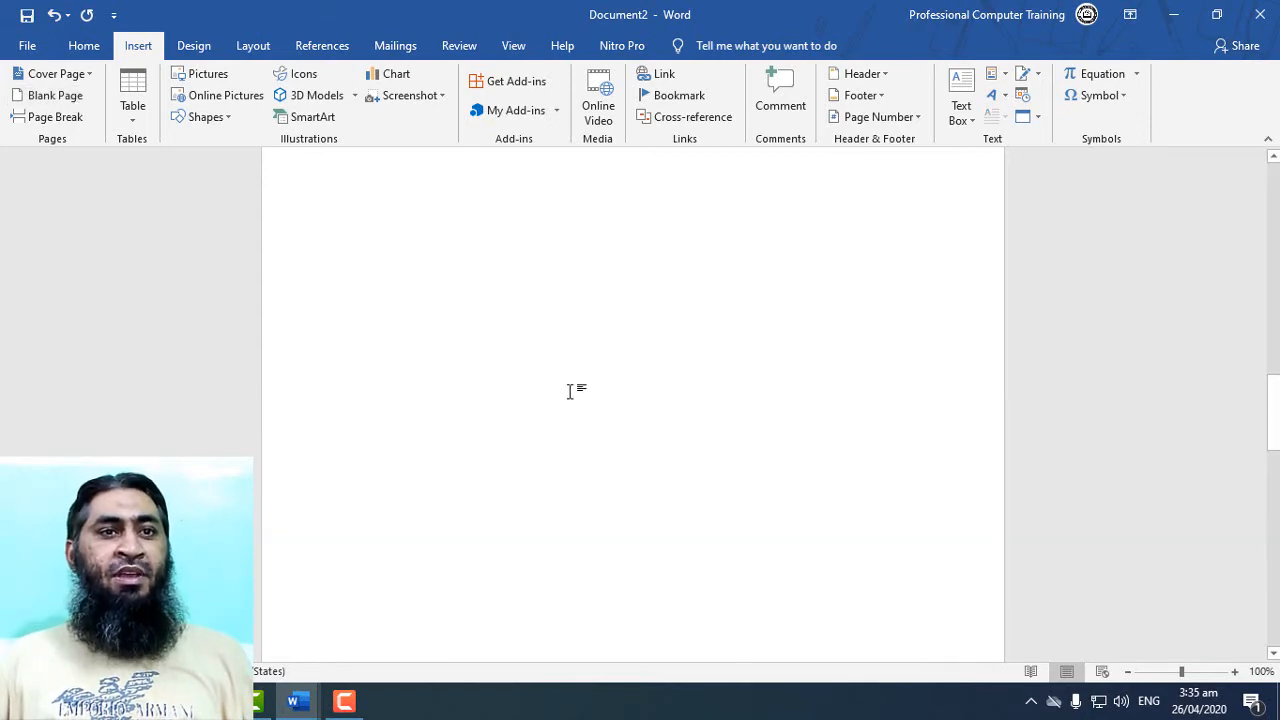
{"action": "scroll", "coordinate": [447, 545], "scroll_direction": "down", "scroll_amount": 3}
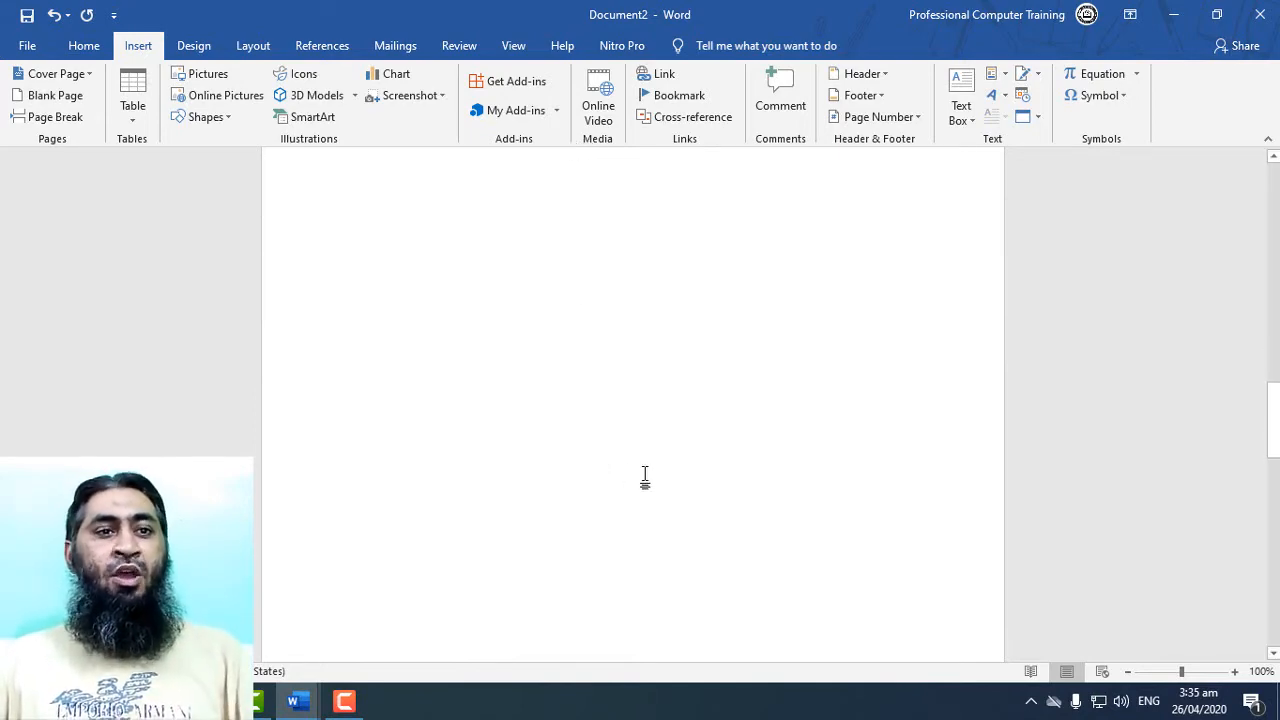
{"action": "scroll", "coordinate": [649, 560], "scroll_direction": "down", "scroll_amount": 5}
{"action": "scroll", "coordinate": [649, 560], "scroll_direction": "down", "scroll_amount": 6}
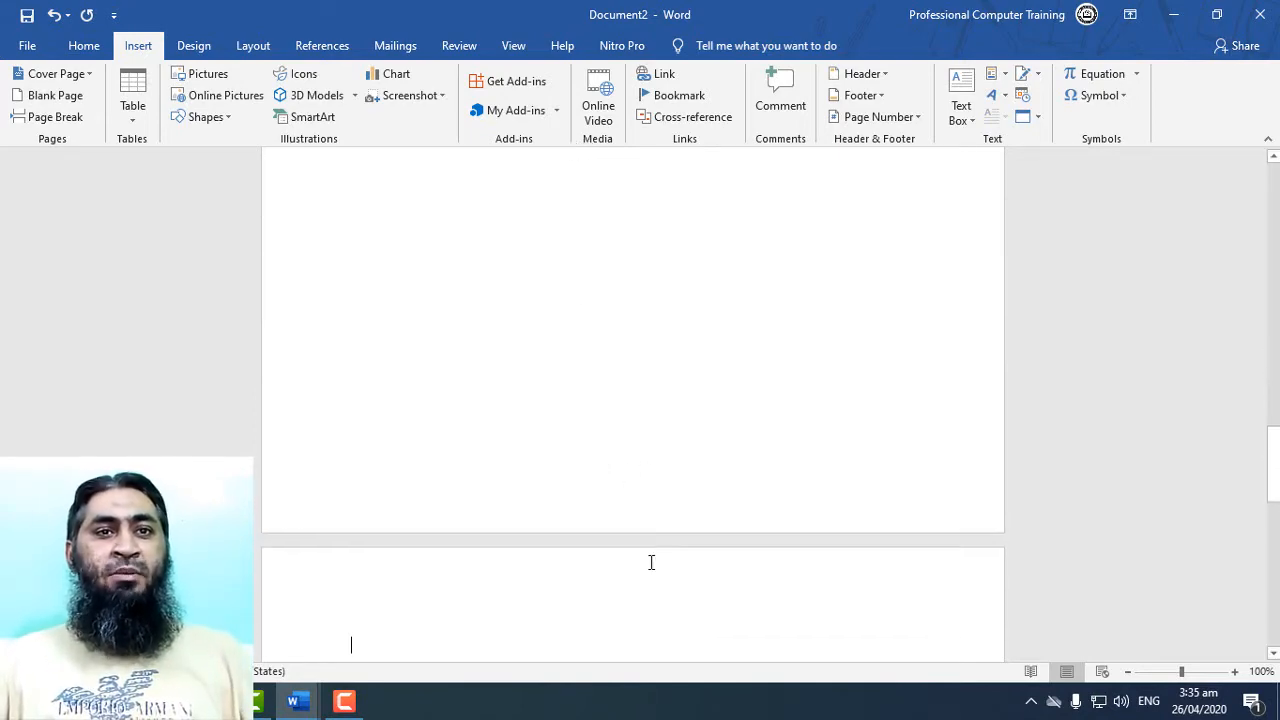
{"action": "scroll", "coordinate": [630, 490], "scroll_direction": "up", "scroll_amount": 2}
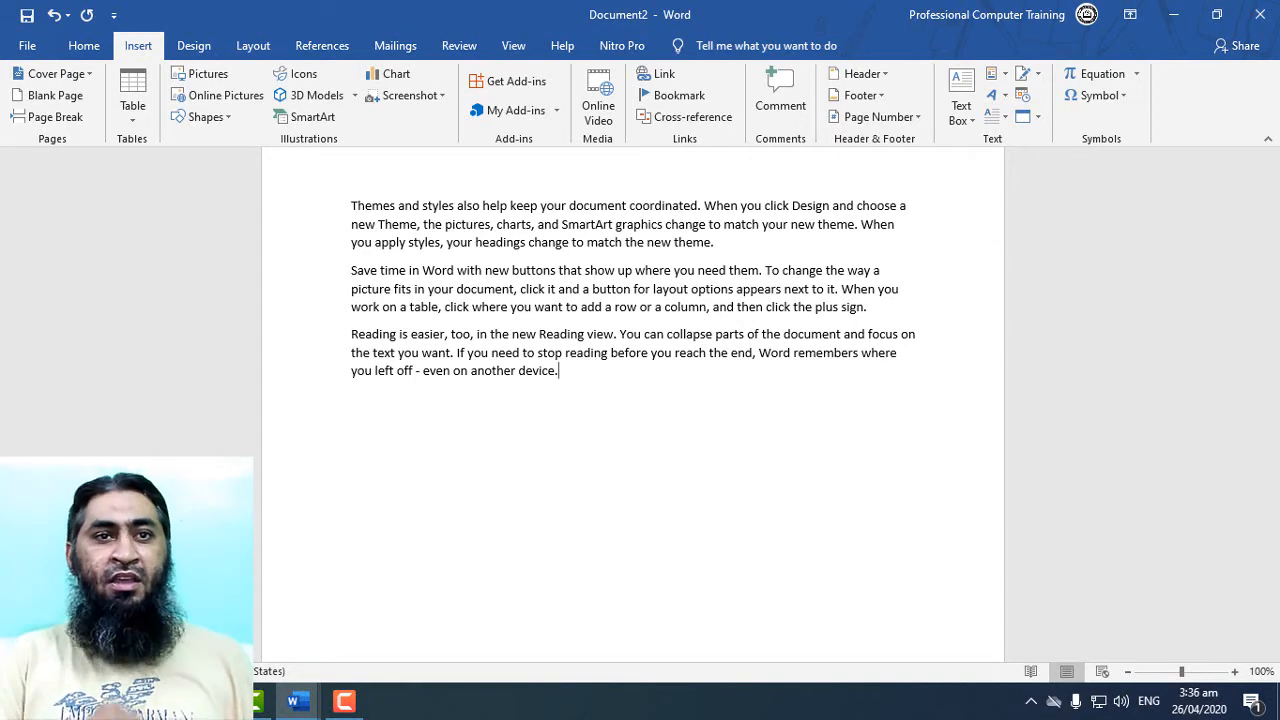
Keep the last paragraph left-aligned, and insert a page break in a new paragraph below it.
{"action": "key", "text": "ctrl+r"}
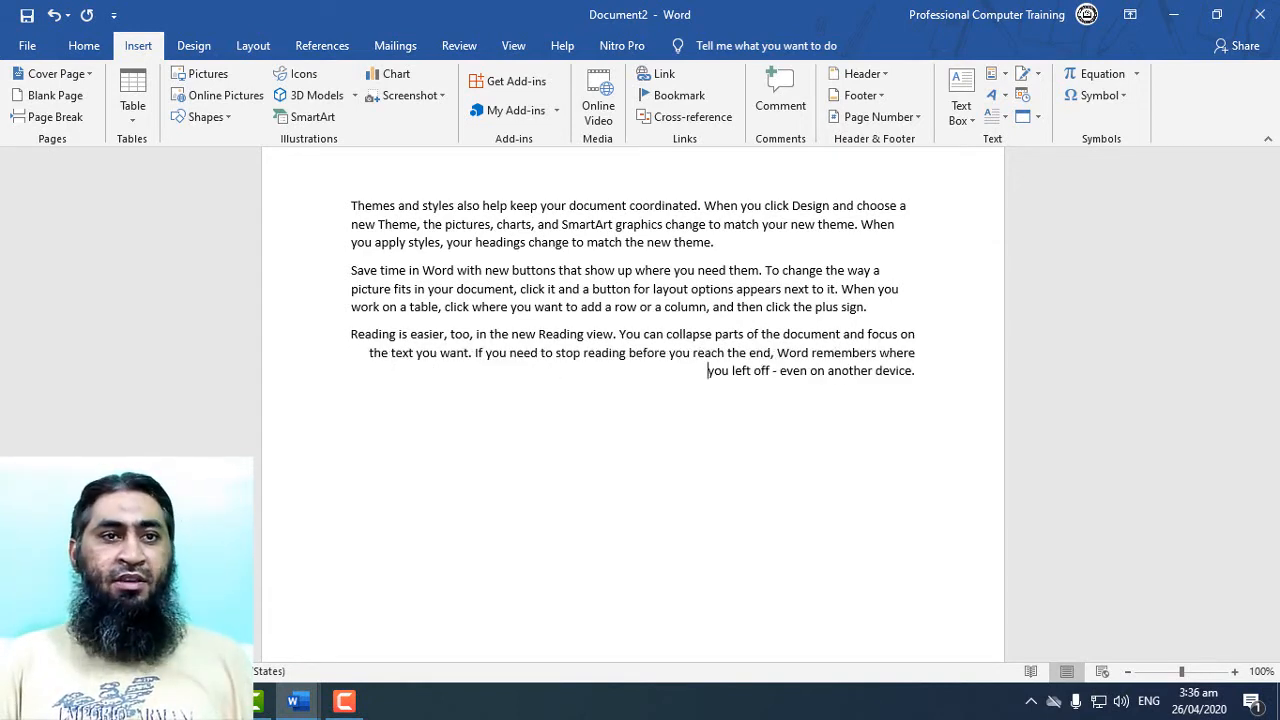
{"action": "key", "text": "ctrl+l"}
{"action": "key", "text": "Return"}
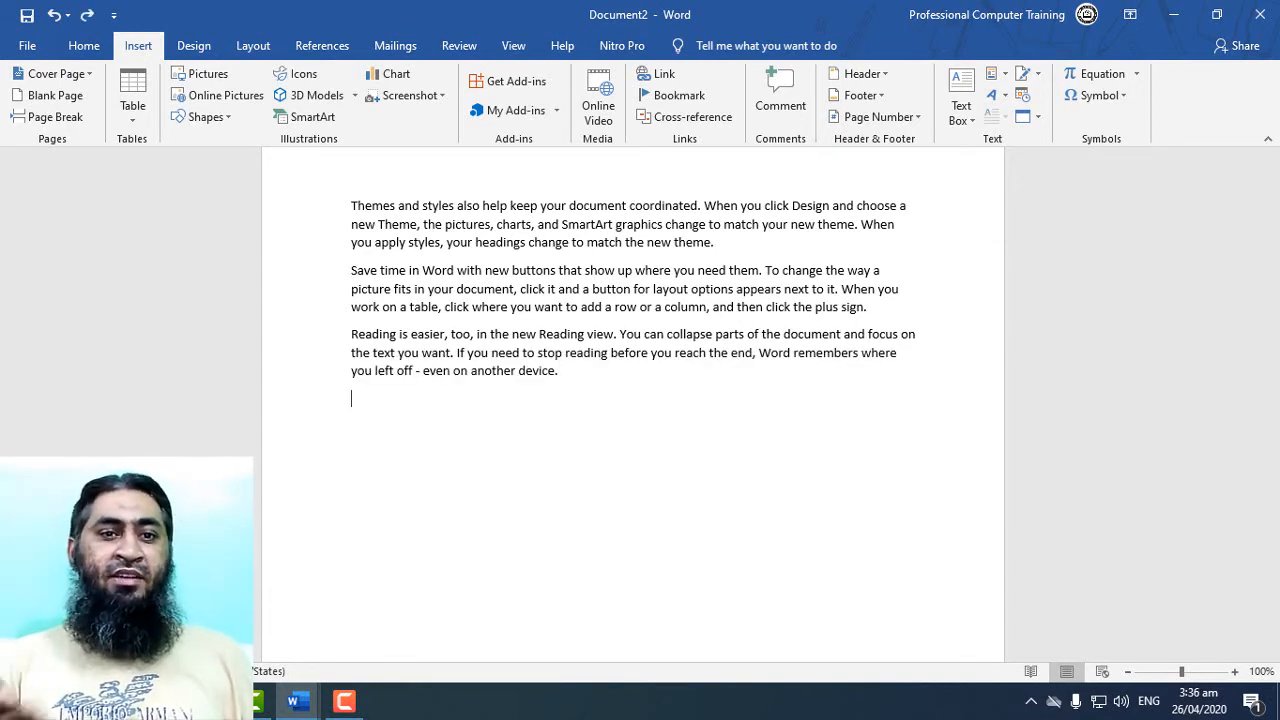
{"action": "key", "text": "ctrl+Return"}
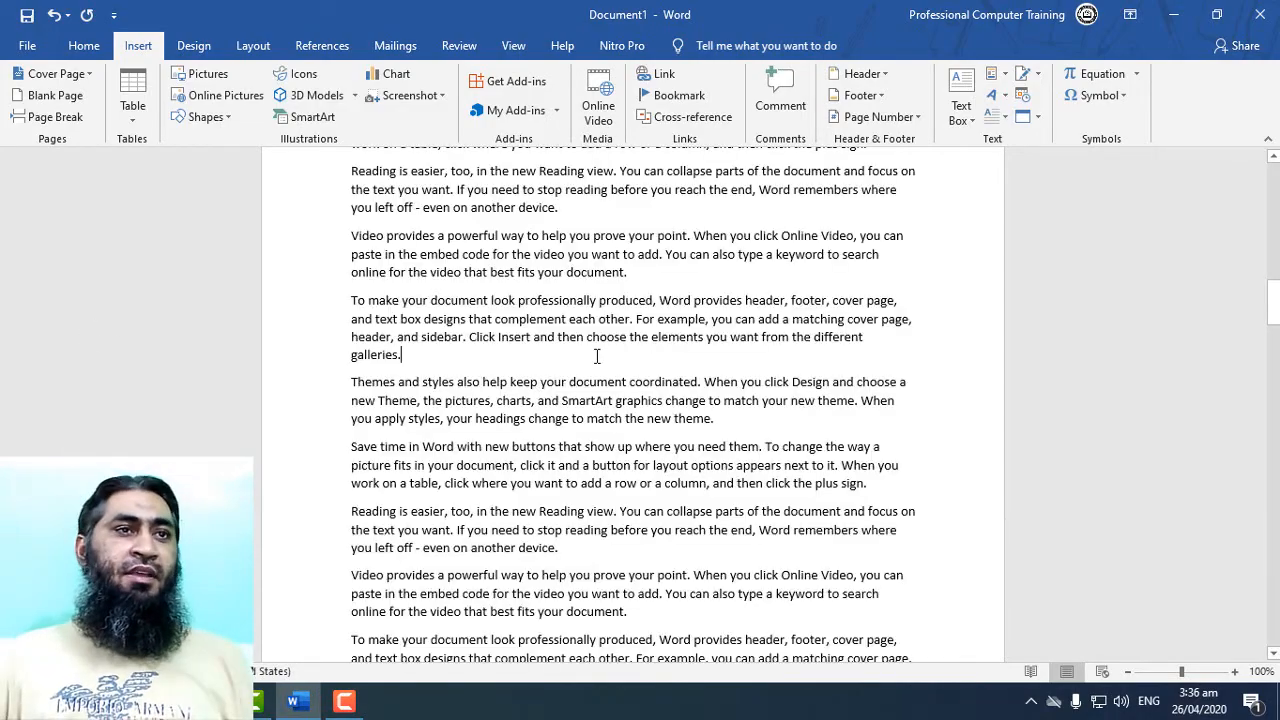
Examine how the long sample text in Document1 flows from one page to the next.
{"action": "scroll", "coordinate": [727, 391], "scroll_direction": "up", "scroll_amount": 20}
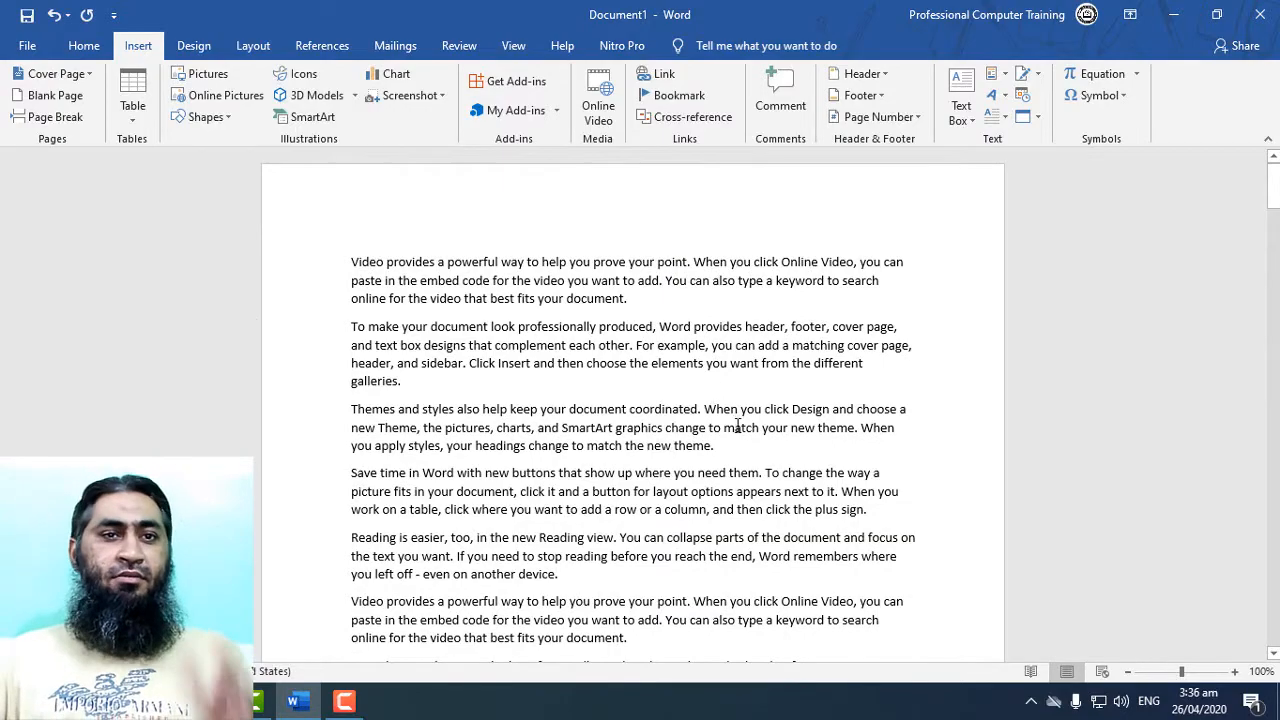
{"action": "scroll", "coordinate": [720, 453], "scroll_direction": "down", "scroll_amount": 7}
{"action": "key", "text": "ctrl+Return"}
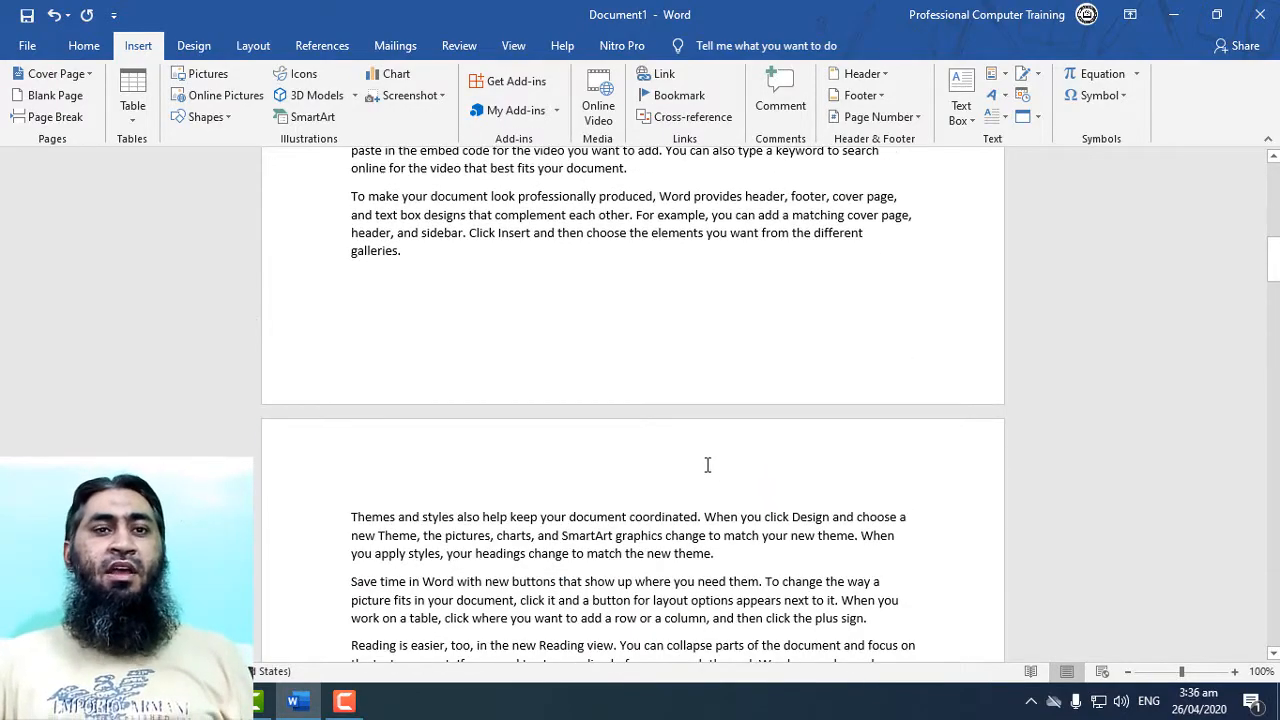
{"action": "scroll", "coordinate": [689, 470], "scroll_direction": "down", "scroll_amount": 2}
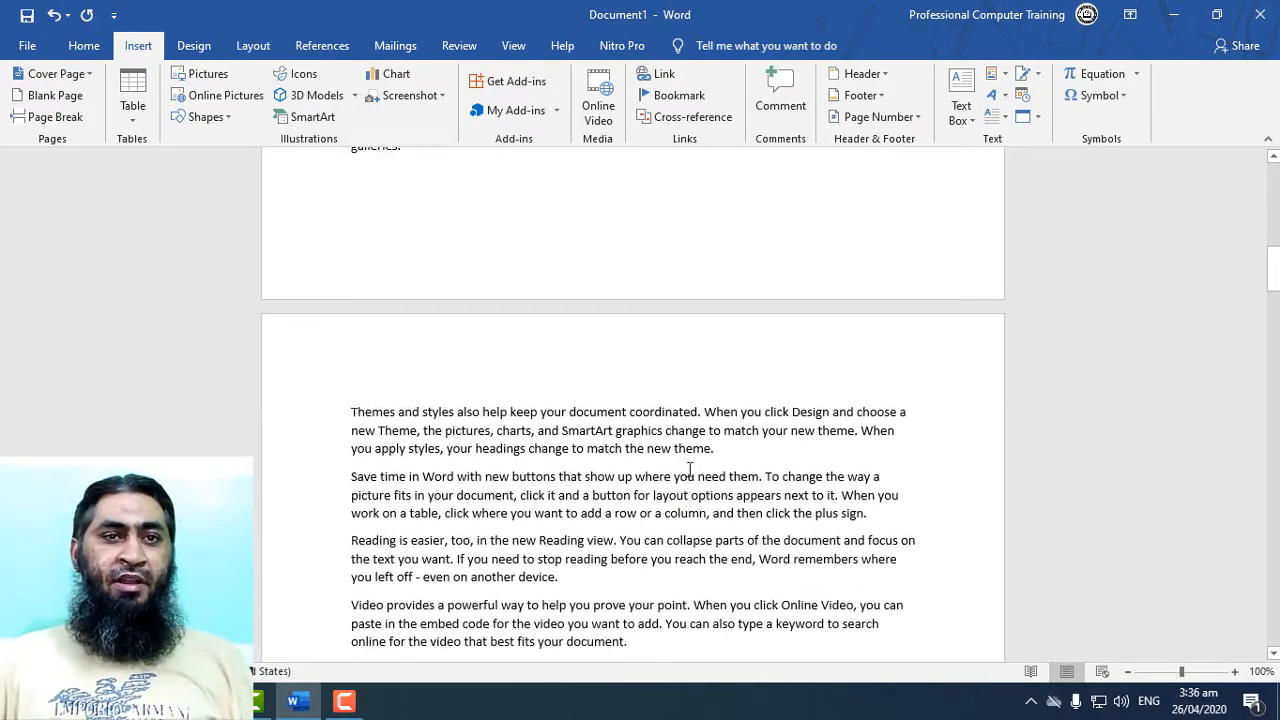
{"action": "key", "text": "ctrl+z"}
{"action": "scroll", "coordinate": [686, 474], "scroll_direction": "down", "scroll_amount": 2}
{"action": "scroll", "coordinate": [686, 474], "scroll_direction": "down", "scroll_amount": 1}
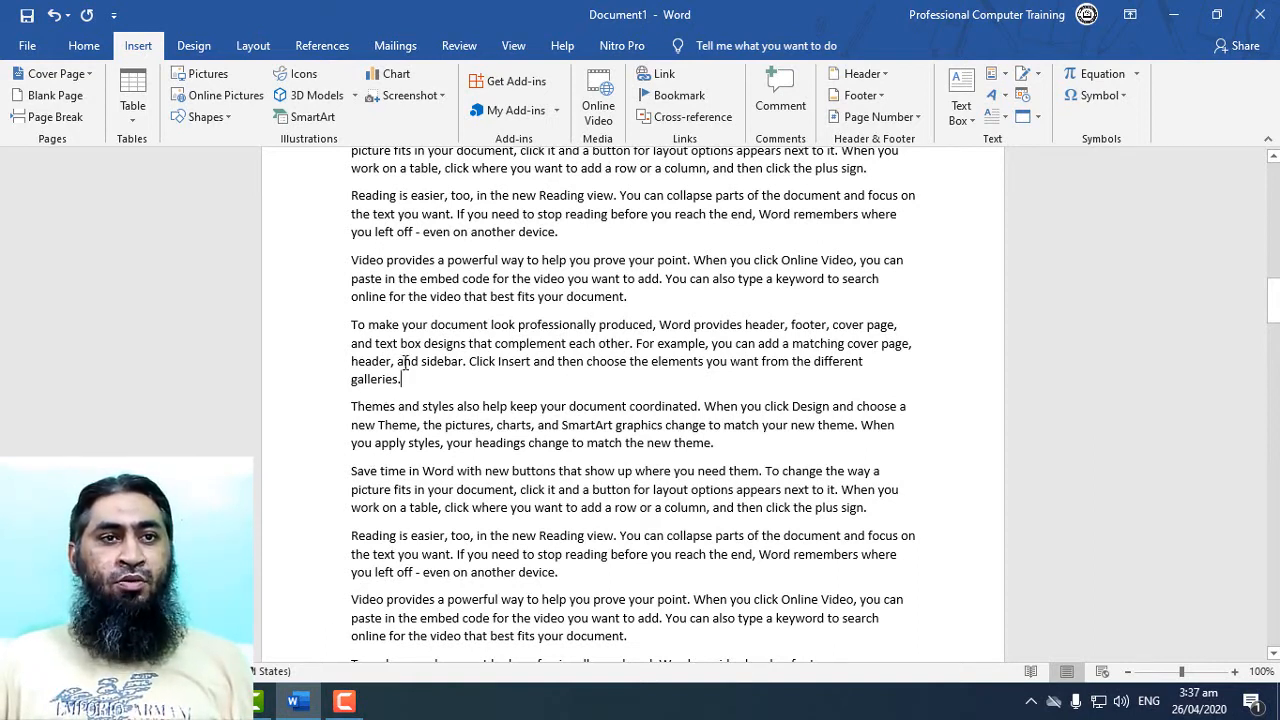
Insert a page break between the paragraph ending in "galleries." and the "Themes and styles" paragraph, and check both pages.
{"action": "left_click", "coordinate": [346, 405]}
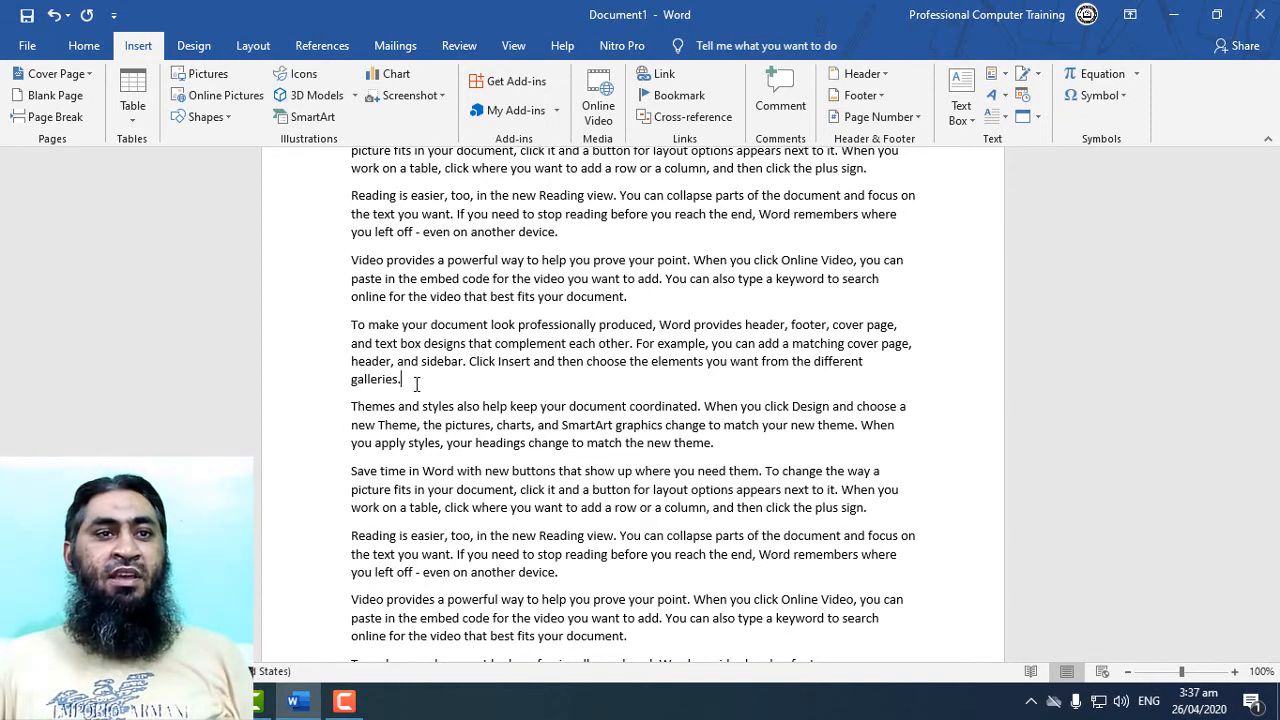
{"action": "left_click", "coordinate": [343, 404]}
{"action": "key", "text": "Left"}
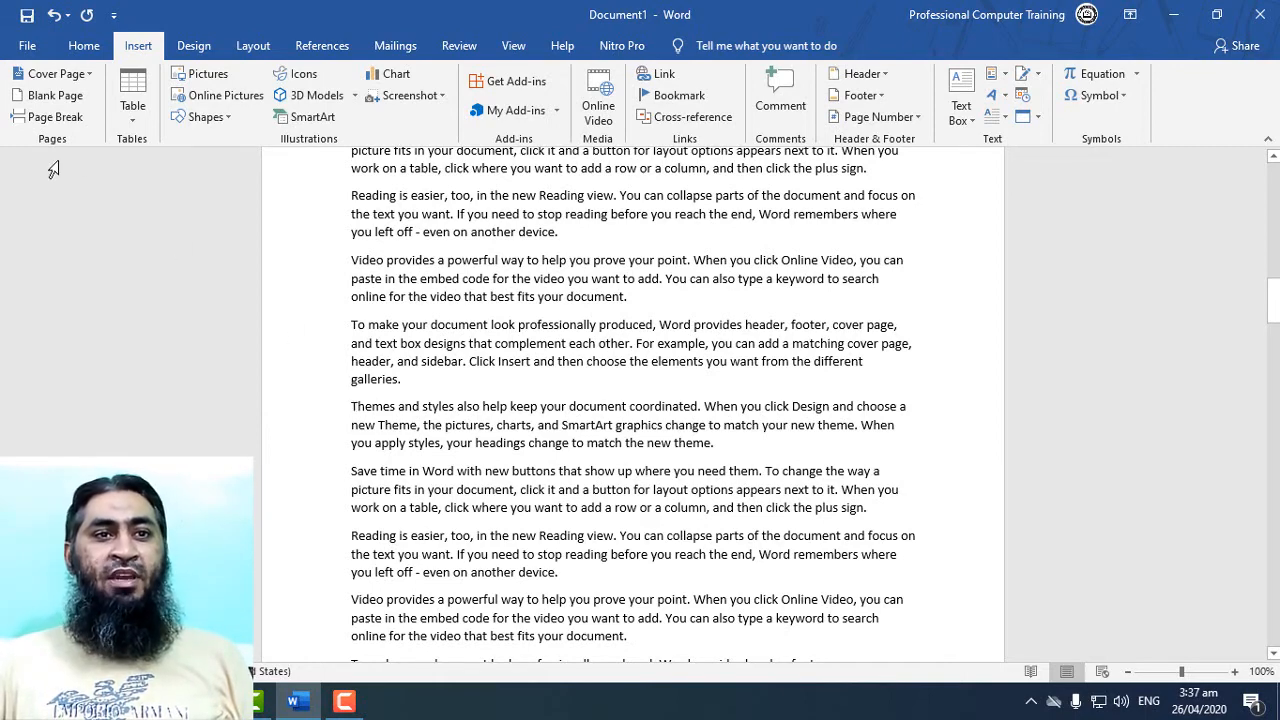
{"action": "left_click", "coordinate": [53, 124]}
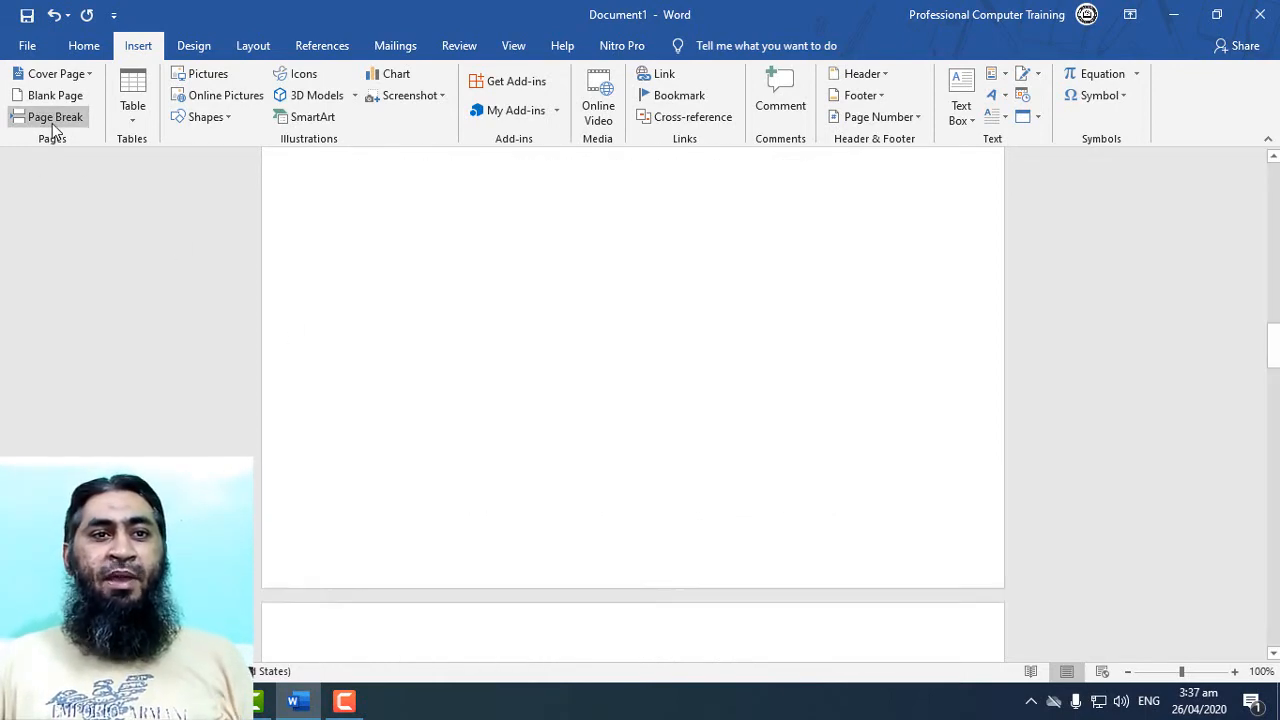
{"action": "scroll", "coordinate": [517, 517], "scroll_direction": "up", "scroll_amount": 5}
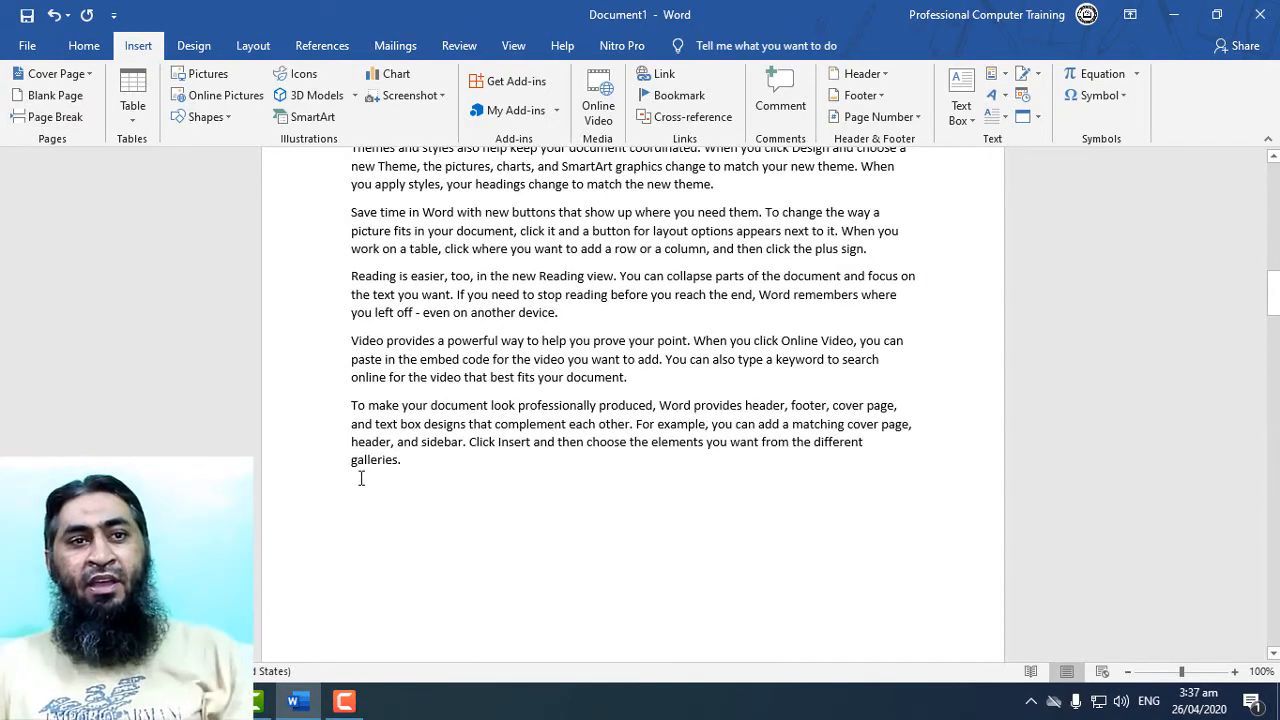
{"action": "scroll", "coordinate": [508, 462], "scroll_direction": "down", "scroll_amount": 15}
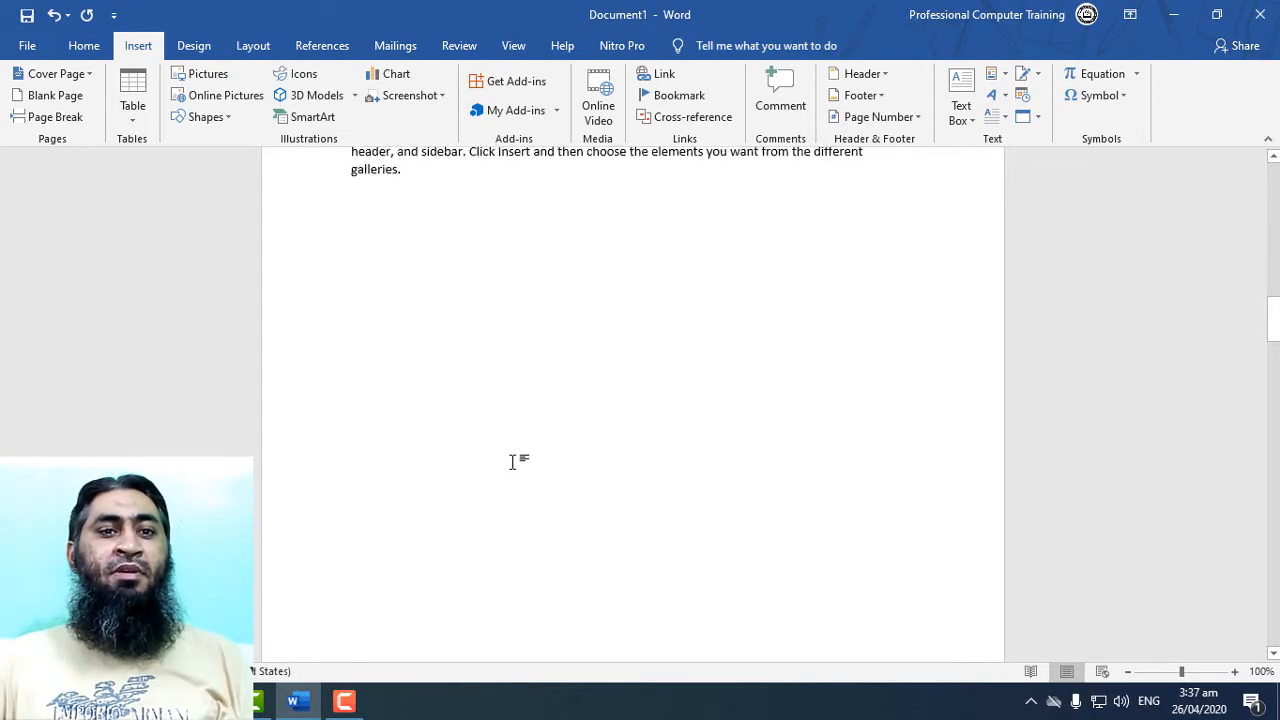
{"action": "scroll", "coordinate": [504, 470], "scroll_direction": "down", "scroll_amount": 1}
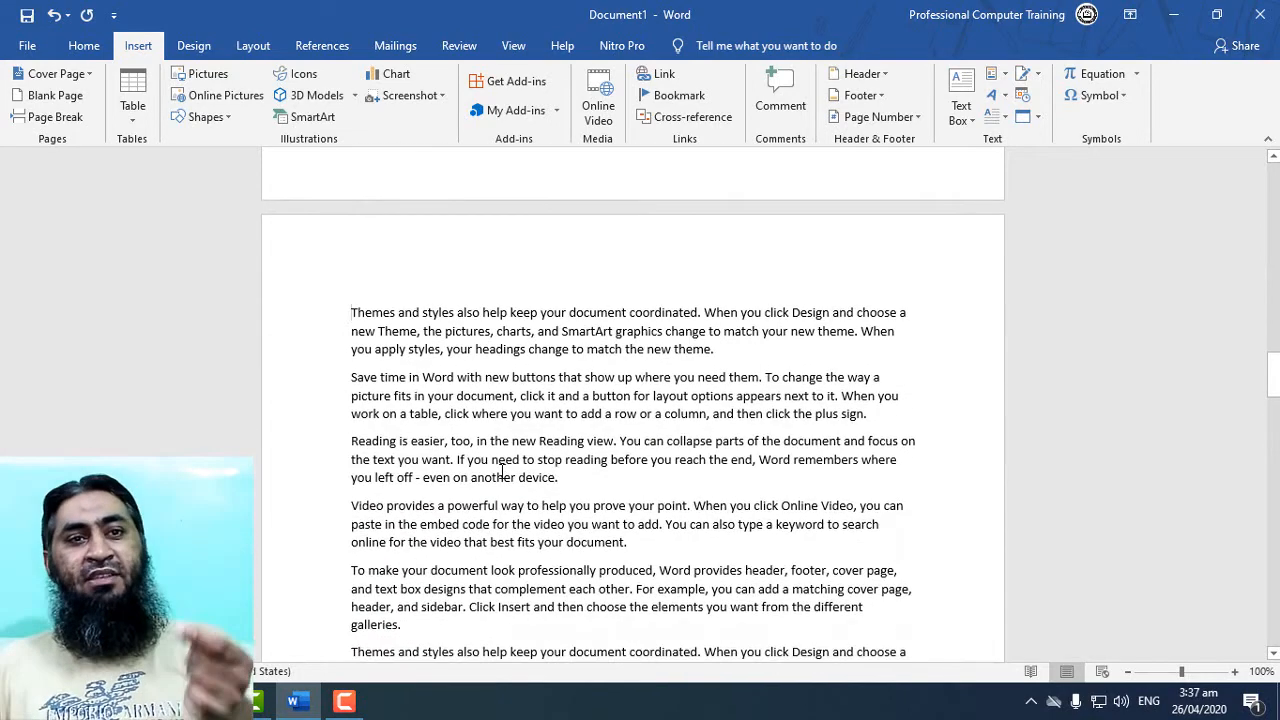